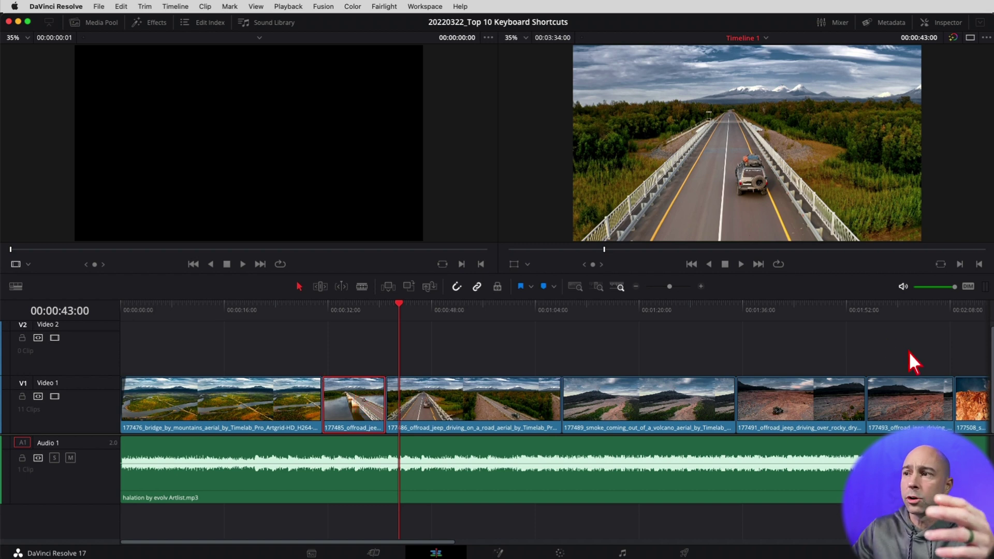
- Copy the last clip on Video 1, paste it at 00:03:49:21 on the same track, and move the copy slightly earlier
scroll(908, 358, right, 10)
click(707, 402)
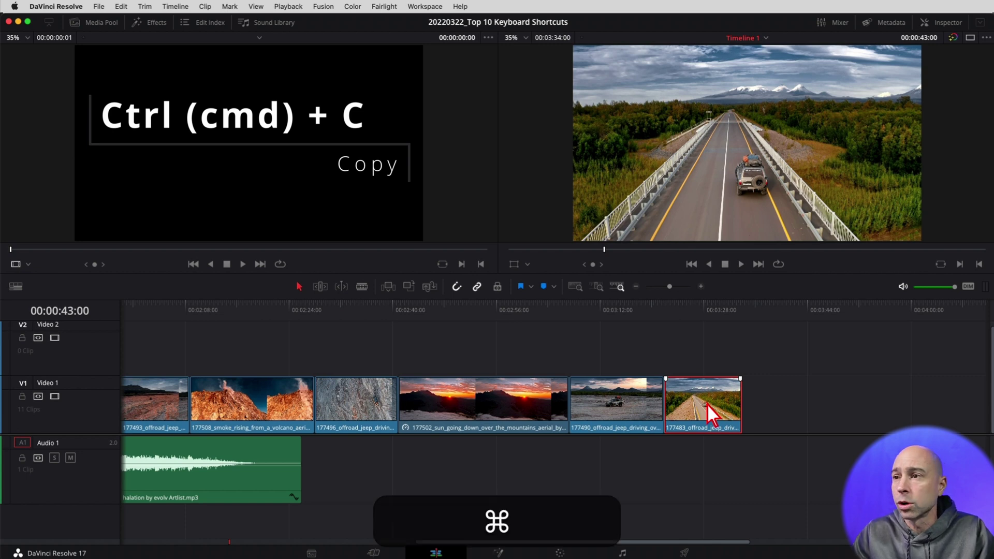
key(super+c)
drag(797, 318, 845, 316)
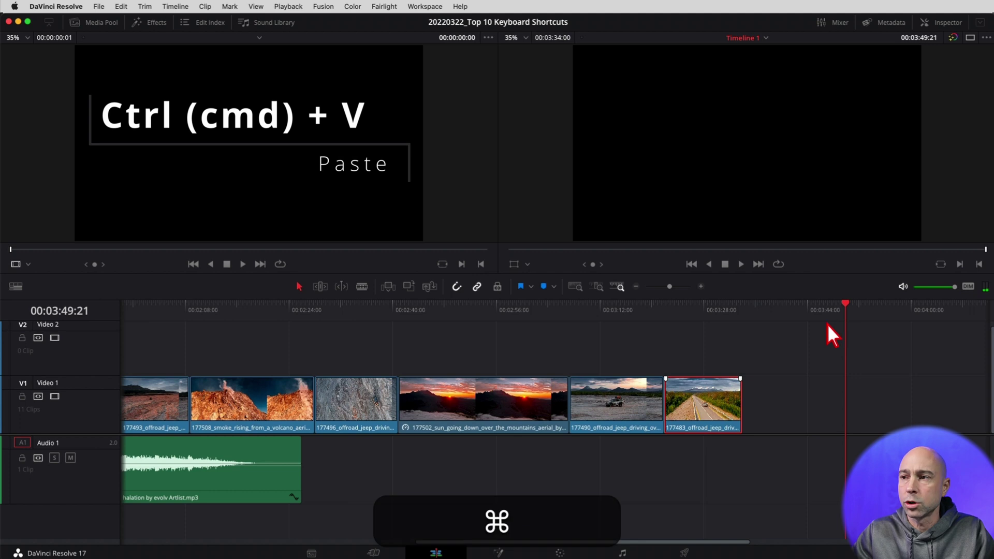
key(super+v)
drag(881, 408, 857, 409)
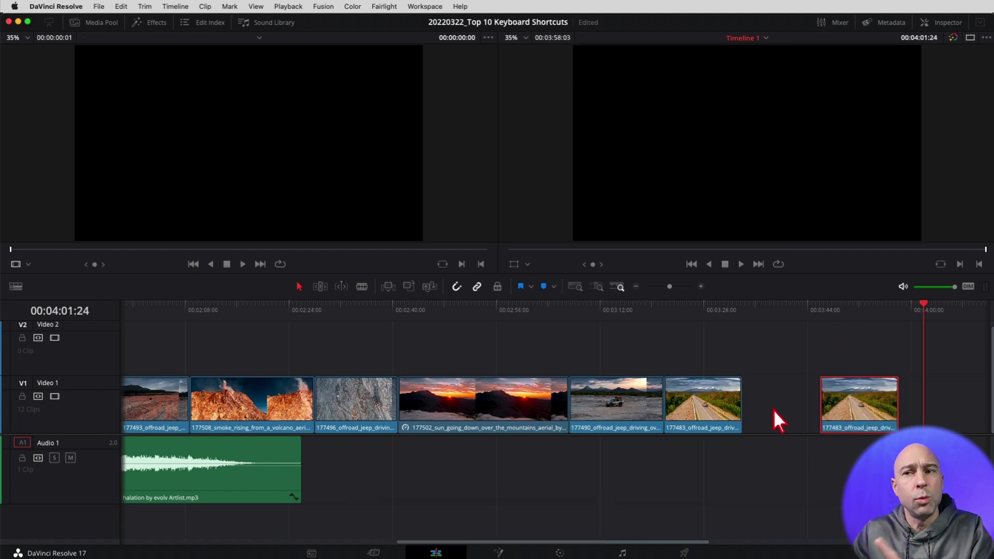
key(Up)
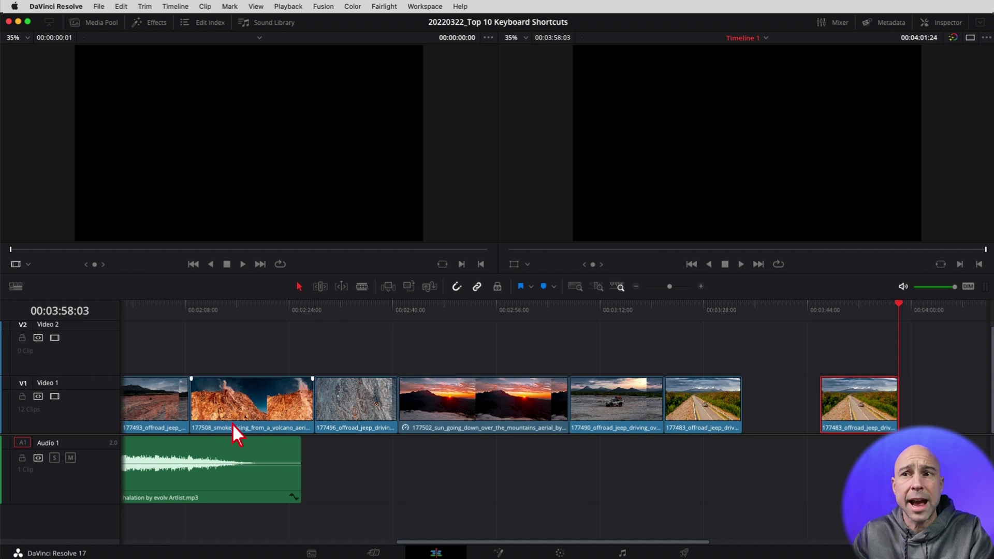
- Disable the Auto Track Selector on Video 1 and paste the copied clip onto Video 2 at 00:02:47:11
click(189, 356)
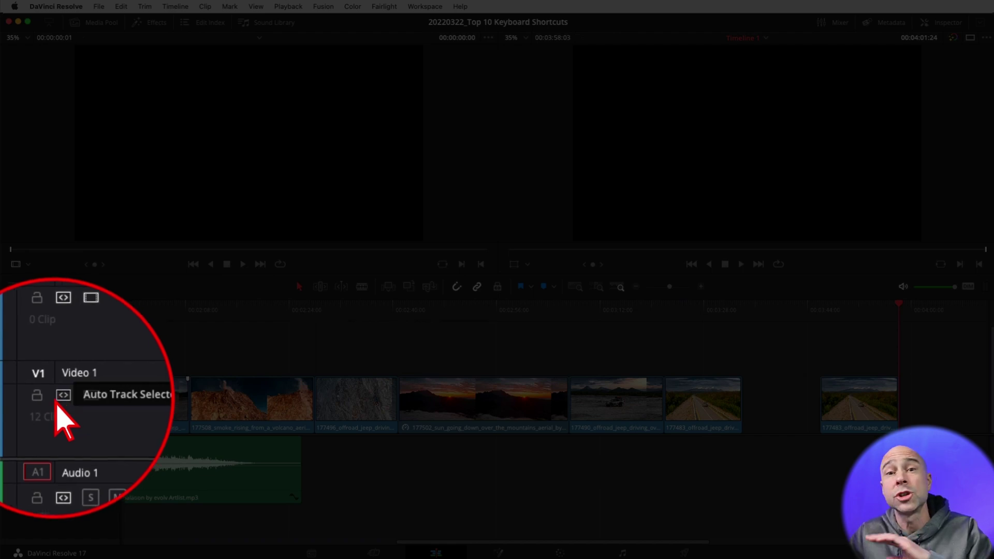
click(63, 395)
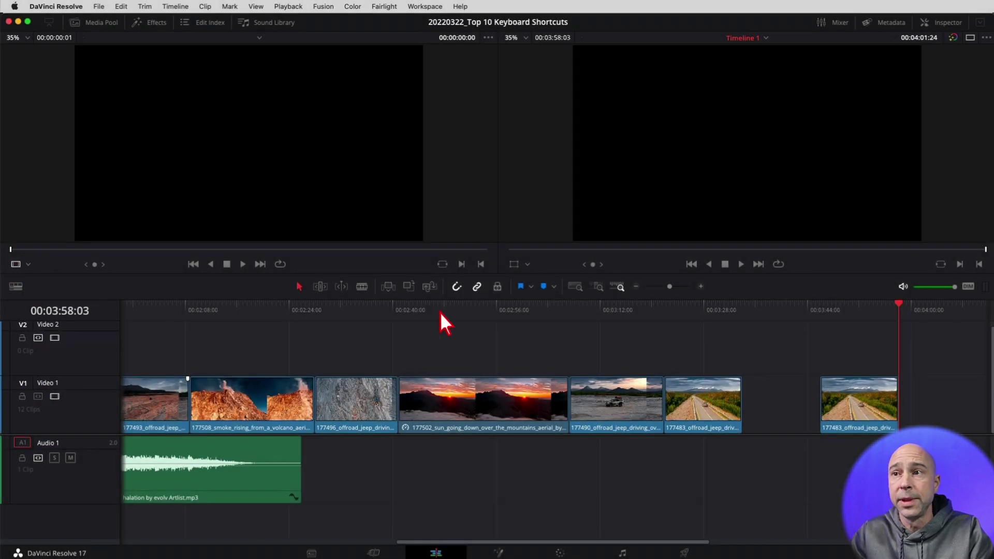
click(441, 313)
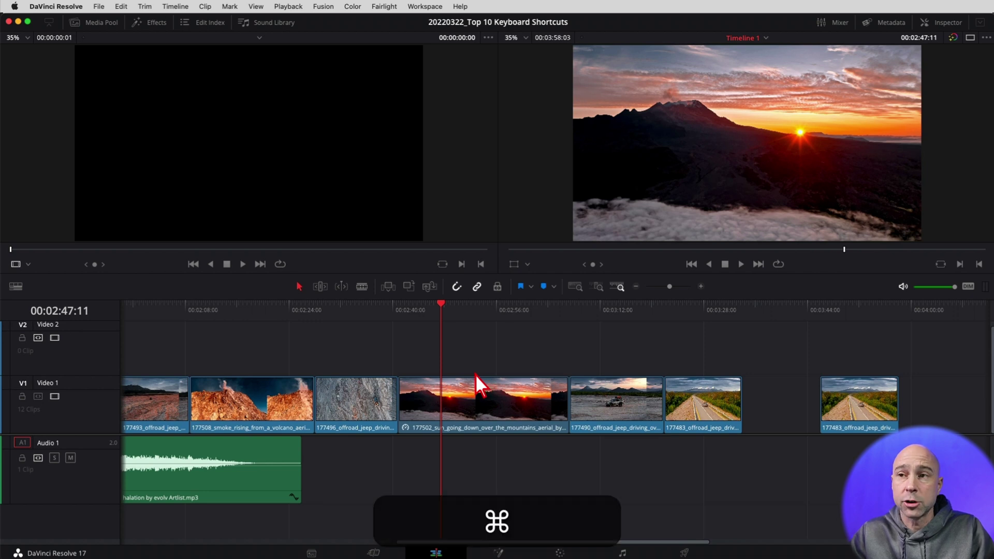
key(super+v)
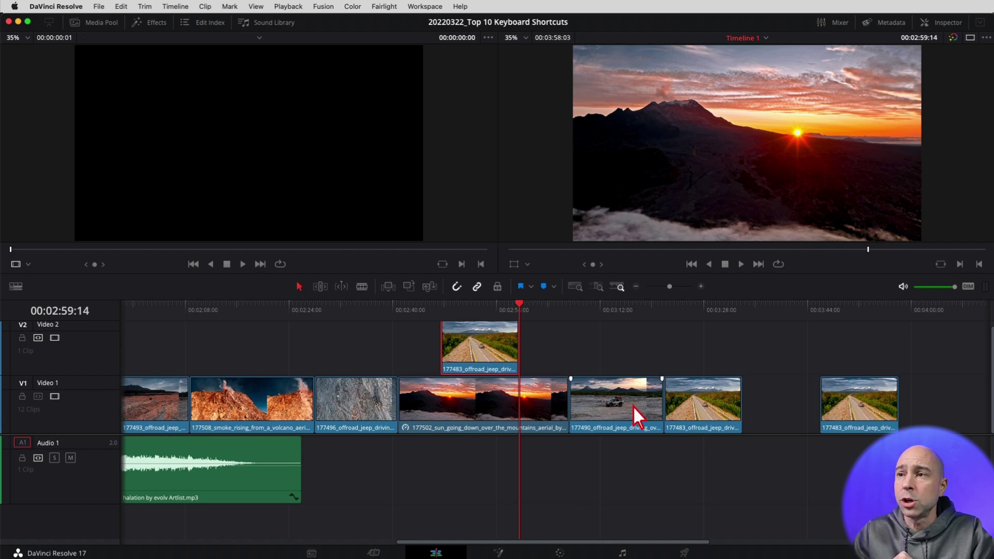
- Set the 177490 offroad jeep clip's Zoom to 1.630 and its Y Position to 303 in the Inspector
click(621, 310)
click(613, 400)
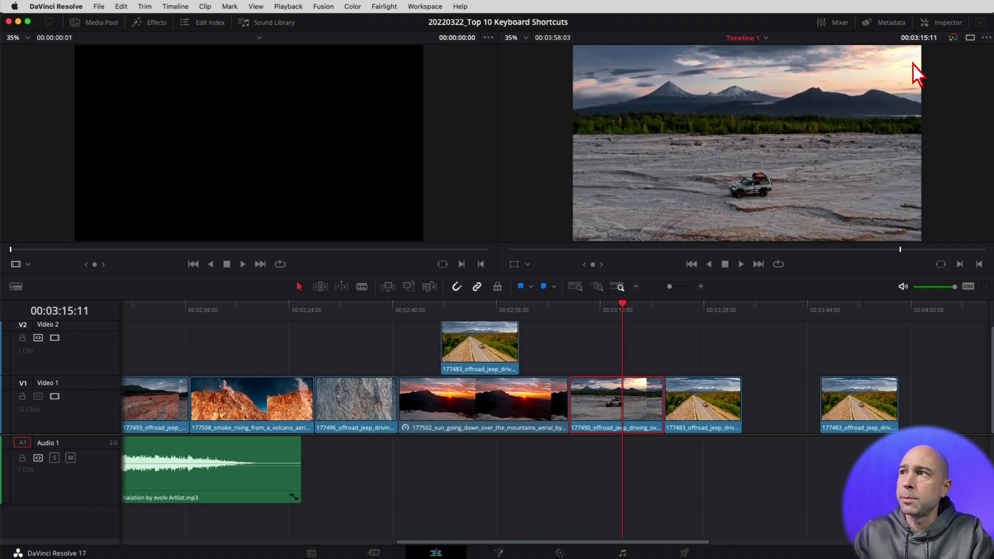
click(947, 23)
mouse_move(872, 96)
mouse_down()
mouse_move(892, 97)
mouse_move(870, 97)
mouse_up()
drag(939, 115, 935, 115)
- Expand the Cropping settings of the 177490 clip and set Crop Left to about 762
click(797, 224)
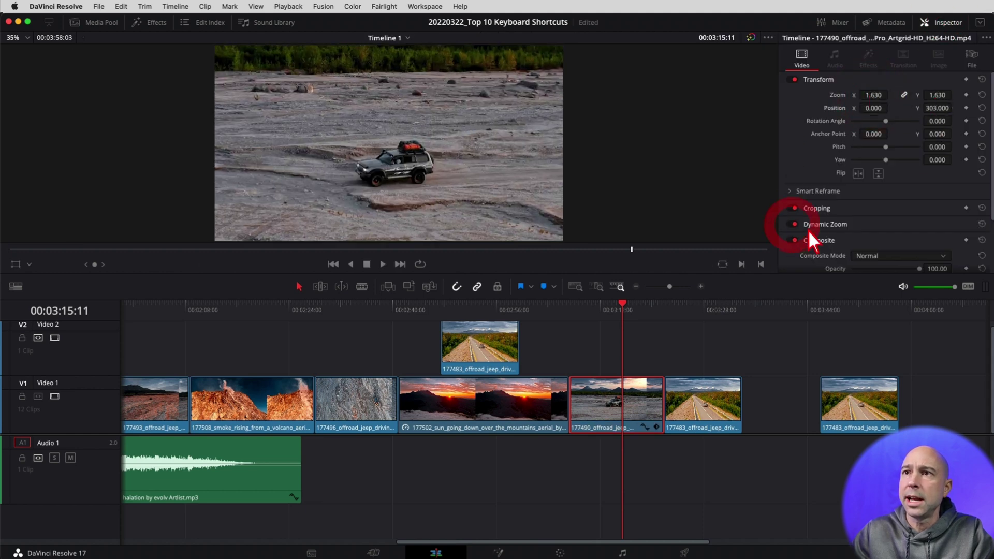
scroll(846, 238, down, 2)
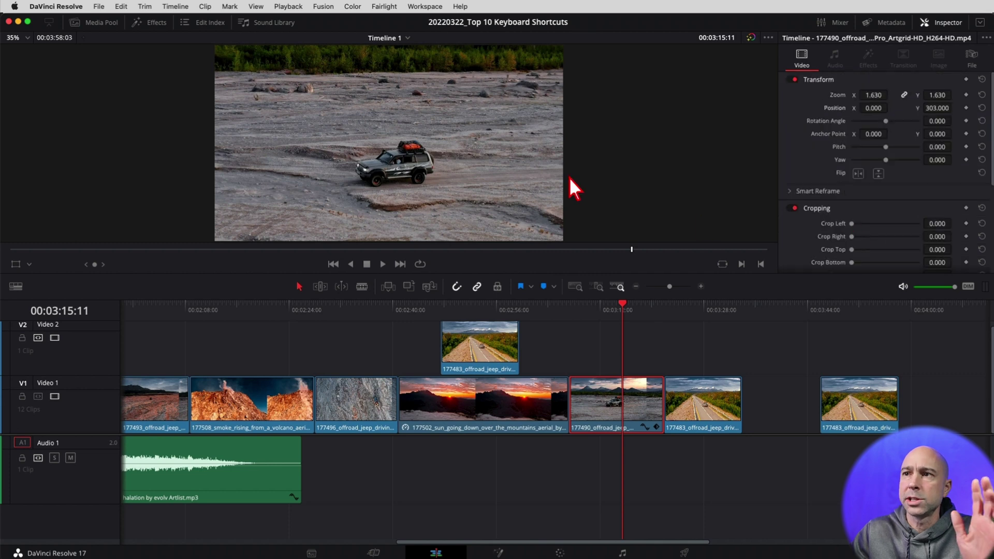
scroll(568, 178, down, 1)
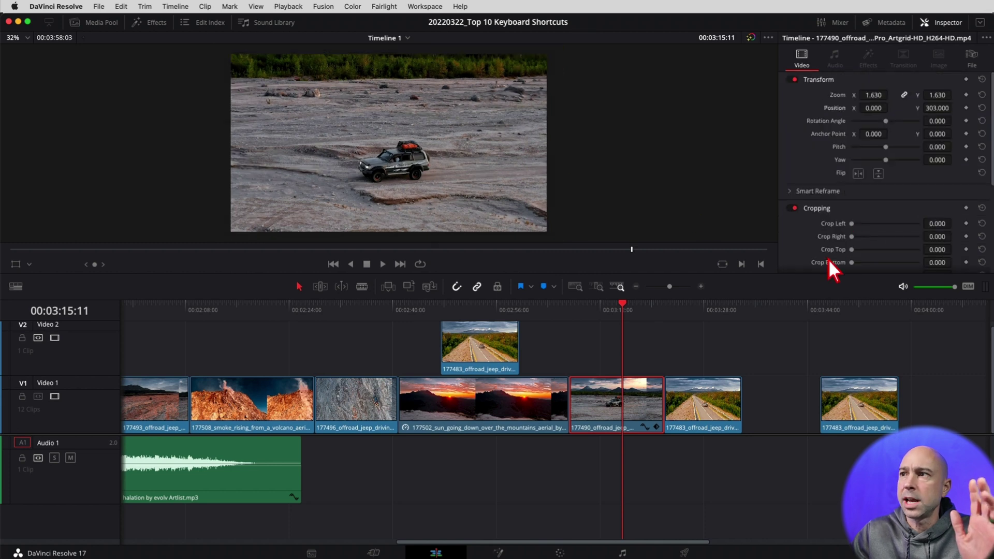
drag(852, 229, 878, 230)
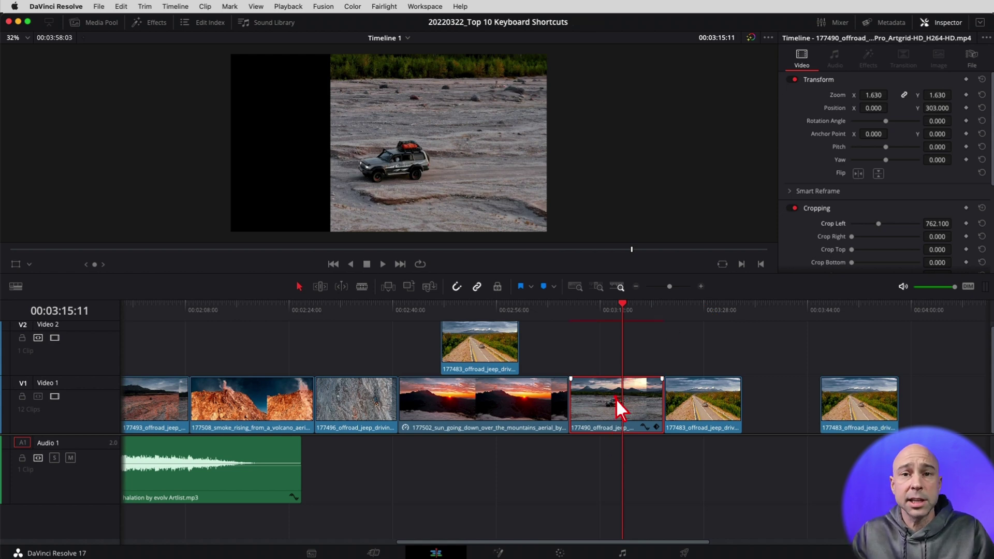
- Copy the 177490 clip, then select the adjacent 177483 clip on Video 1 with the timeline positioned at 00:03:27:23
key(super+c)
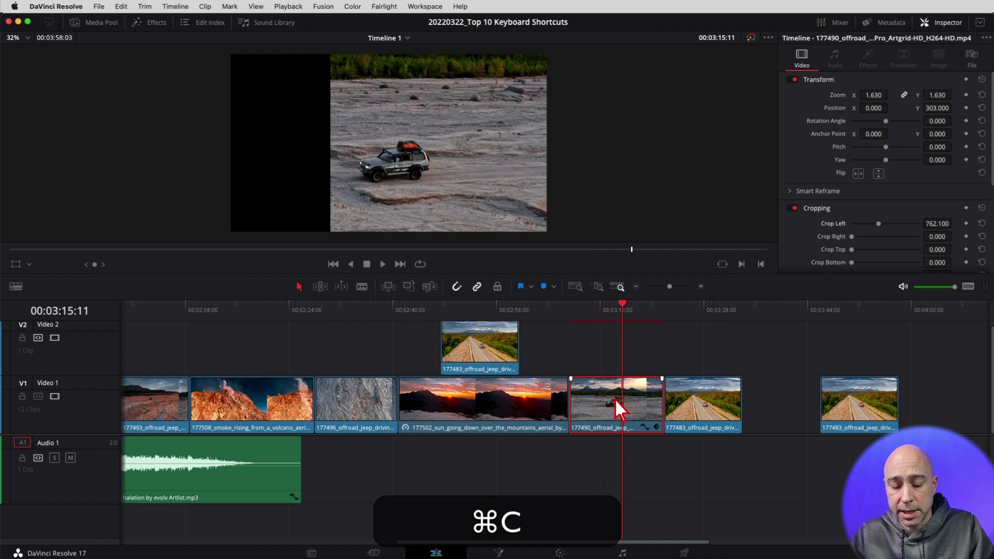
click(699, 403)
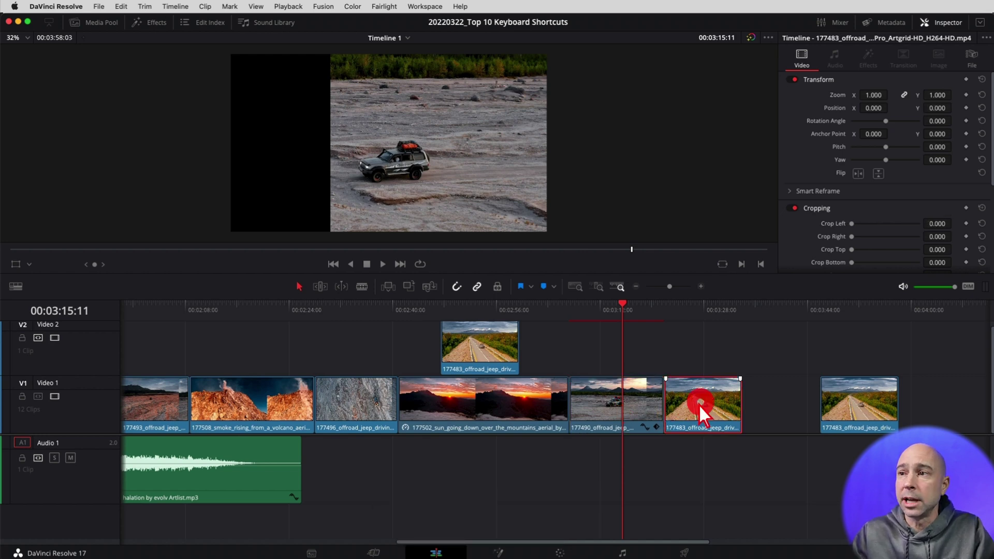
click(704, 311)
double_click(718, 405)
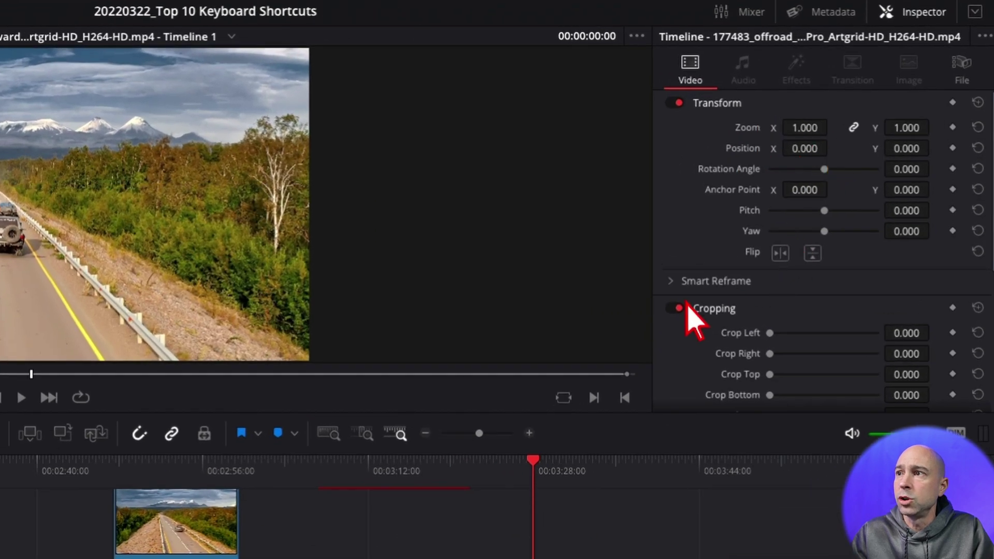
scroll(822, 196, down, 2)
click(718, 262)
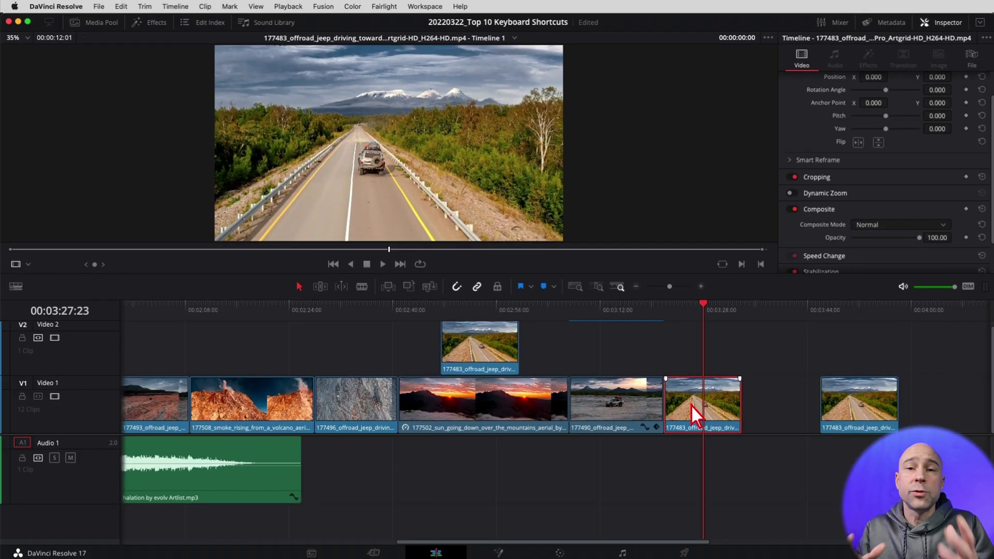
key(q)
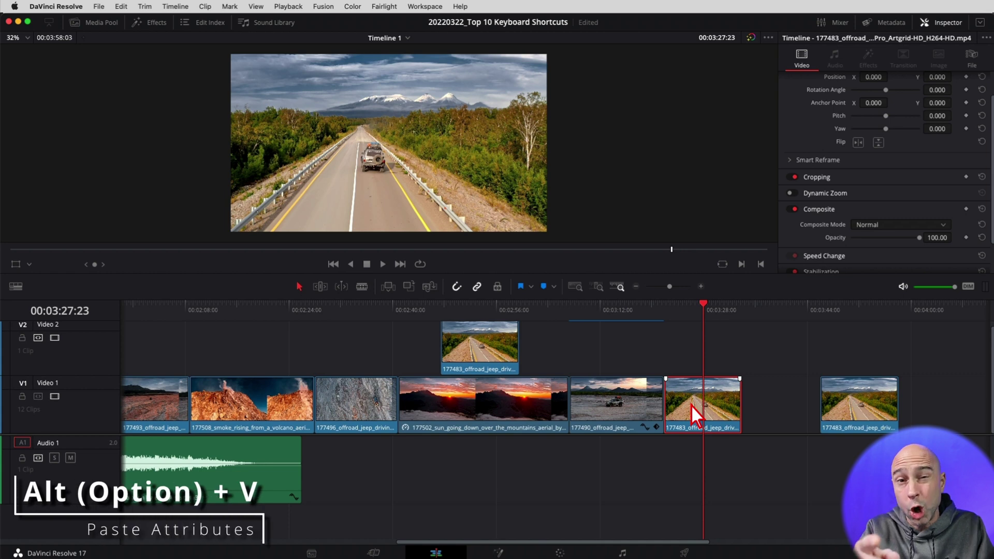
- Paste all video attributes and retime effects from the copied clip onto the 177483 clip, and undo the paste
key(alt+v)
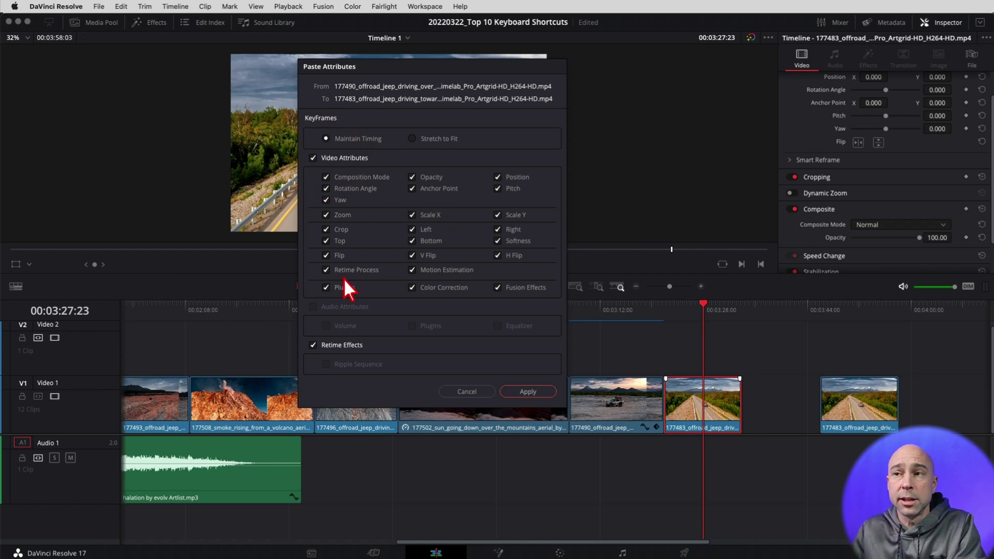
click(528, 392)
drag(696, 321, 689, 320)
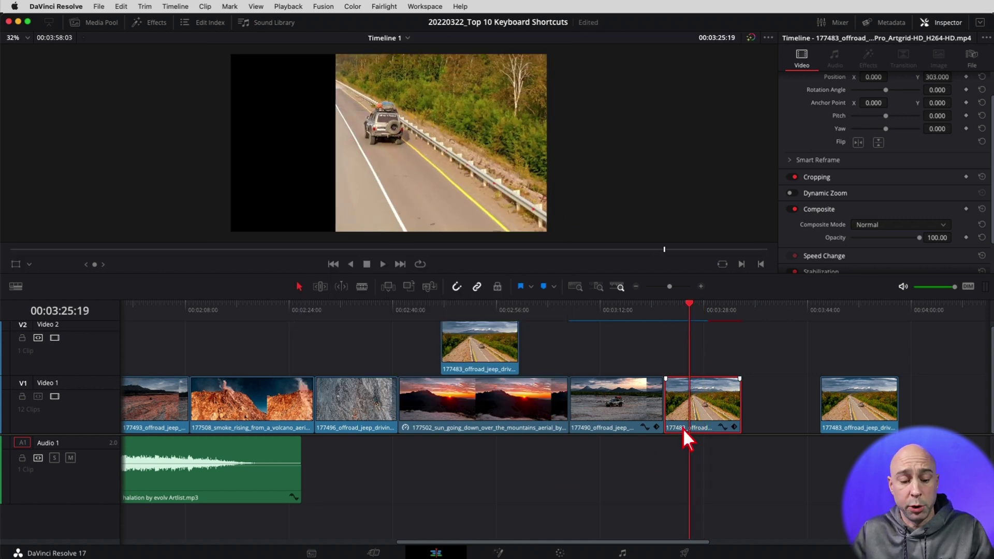
key(super+z)
- Open Paste Attributes for the 177483 clip, clear all video attributes and enable only Plugins
key(alt+v)
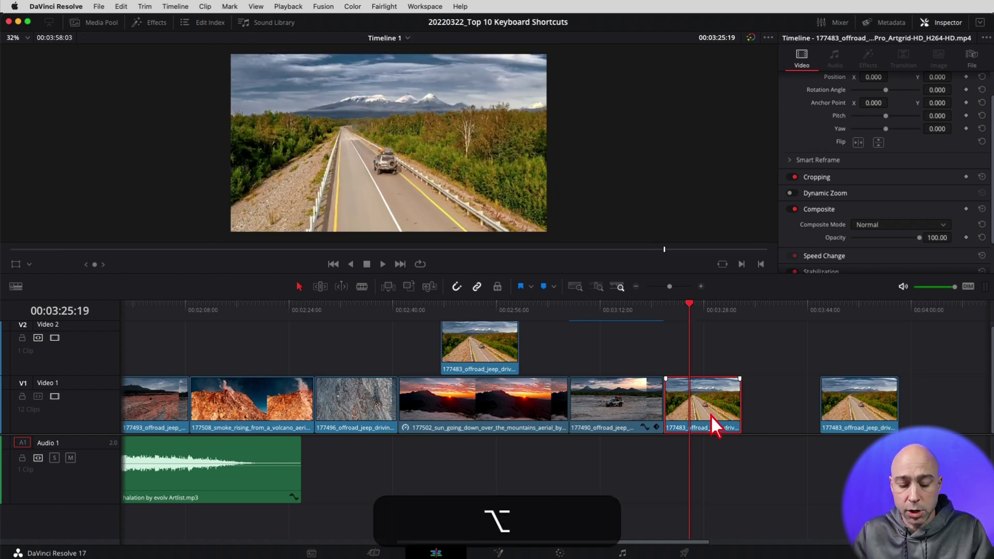
key(alt+v)
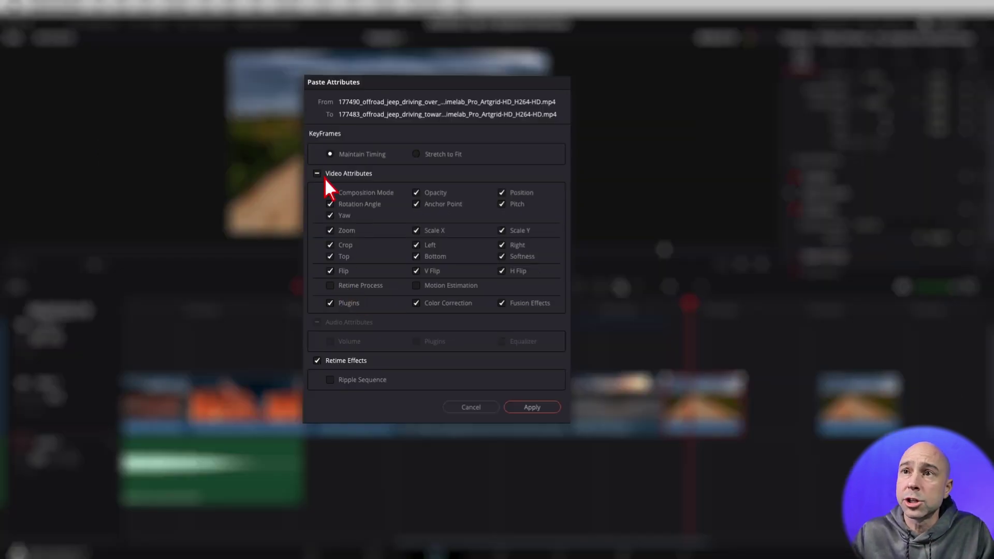
click(322, 177)
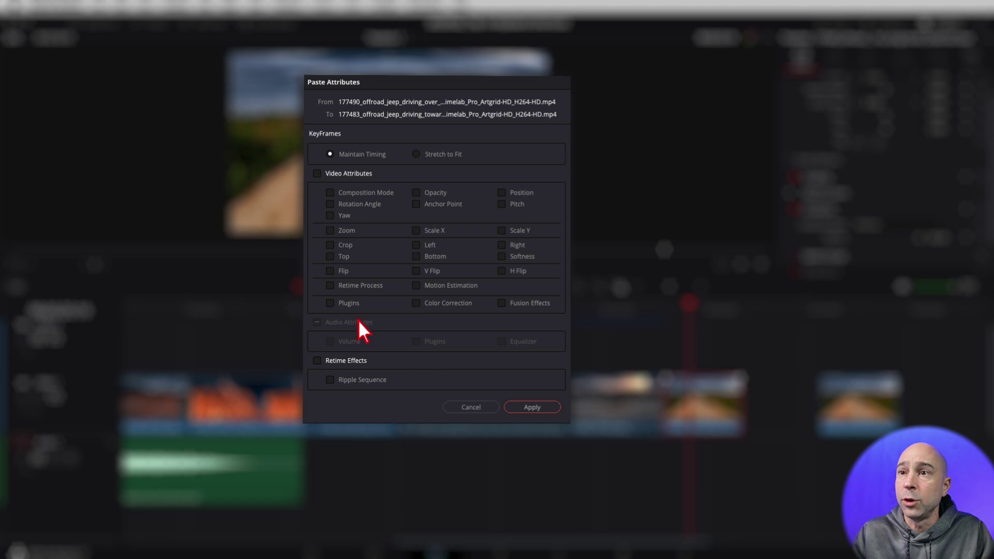
click(330, 303)
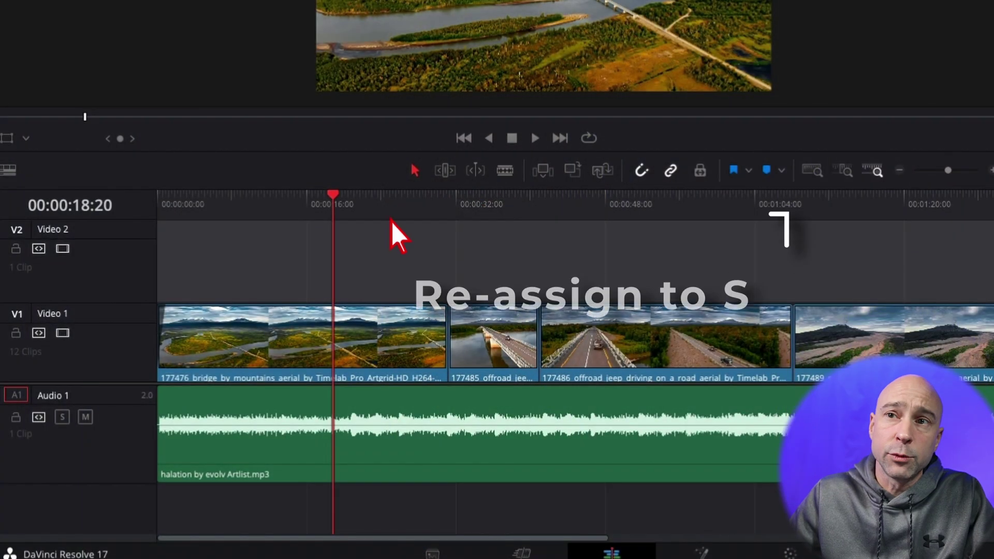
- Split the first bridge clip and the music below it at 00:00:13:03 and at 00:00:22:06
click(277, 215)
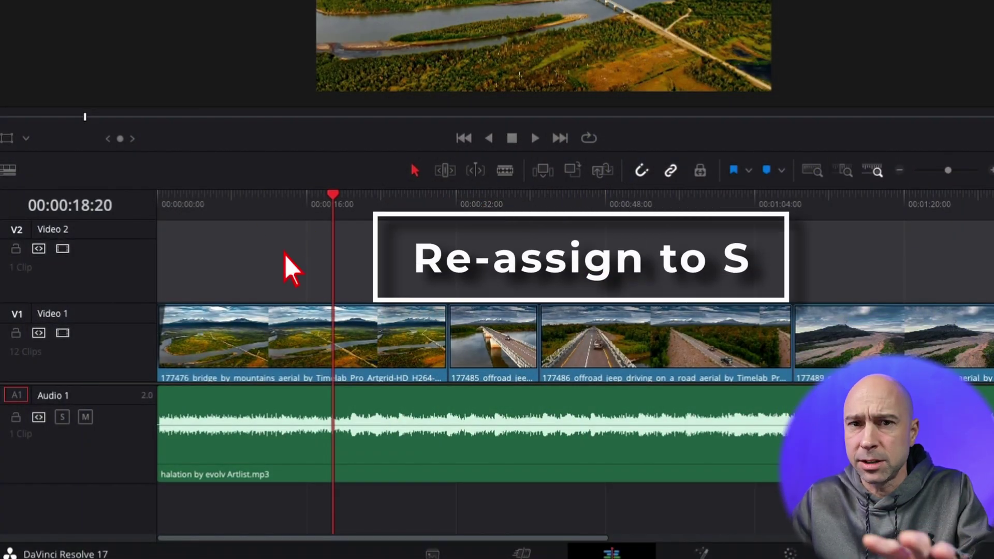
click(250, 213)
click(281, 214)
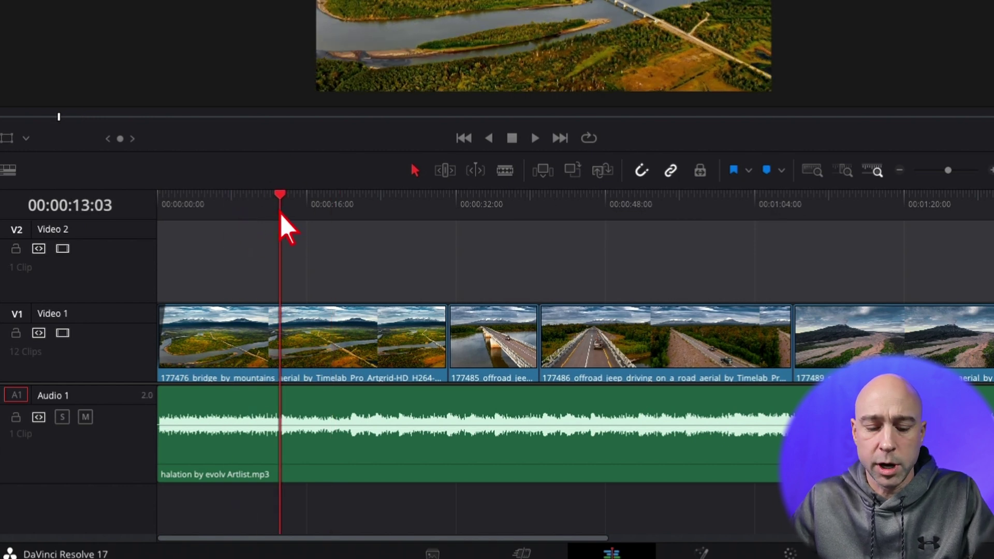
key(ctrl+b)
click(365, 214)
key(s)
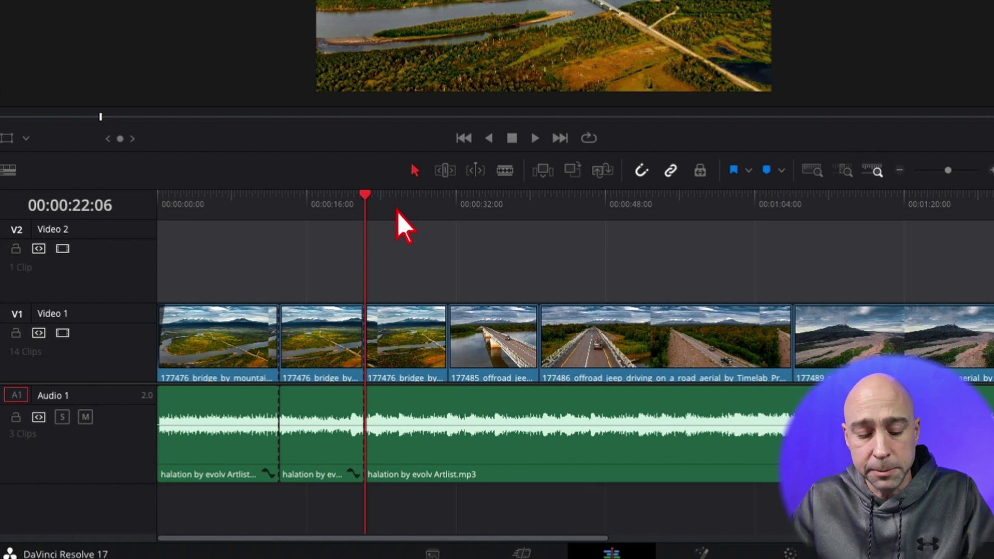
- Make two more cuts through the bridge clip and music, one near the clip's end and one at 00:00:17:23
click(414, 215)
key(s)
click(324, 215)
key(s)
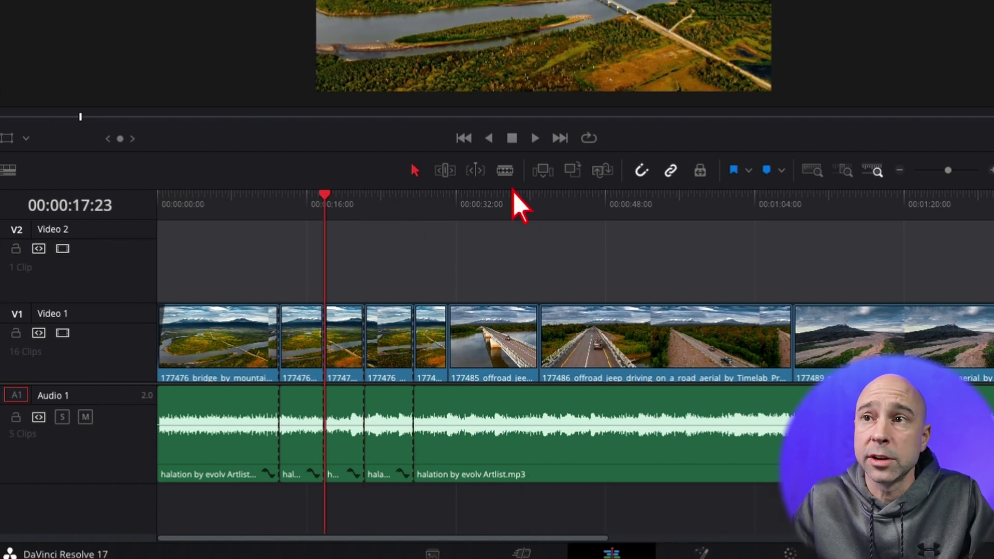
click(507, 196)
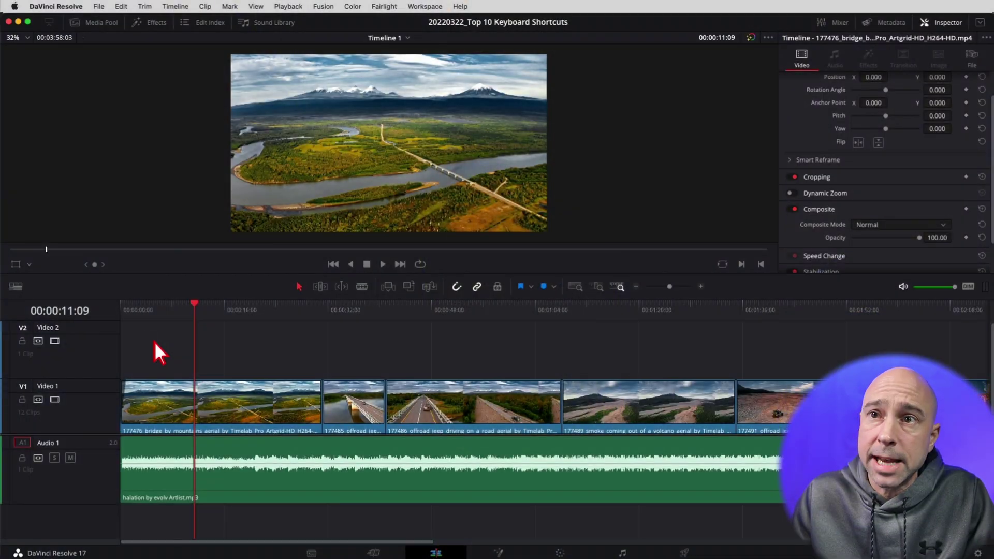
- Ripple delete the part of the first bridge clip after 00:00:12:20, closing the gap on Video 1
drag(162, 310, 177, 310)
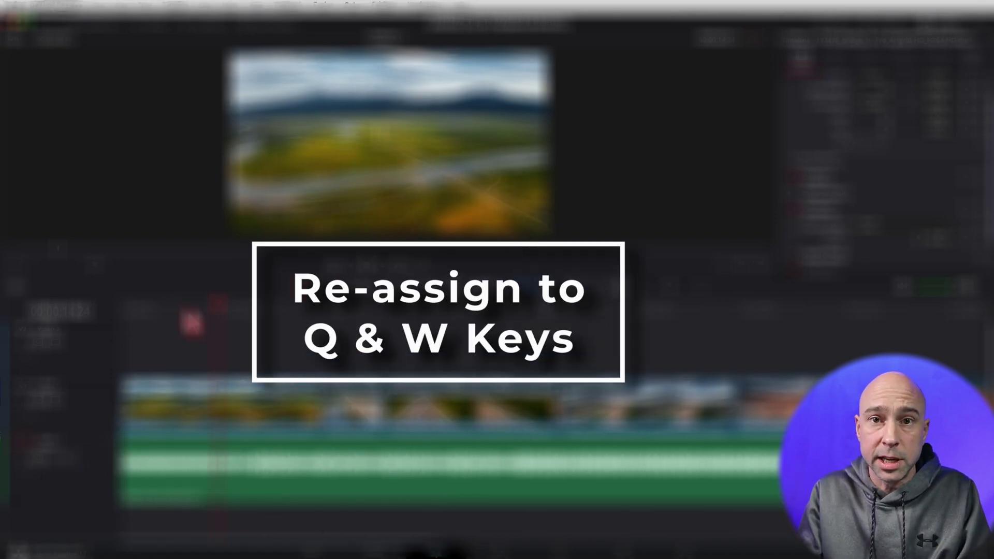
drag(190, 312, 205, 315)
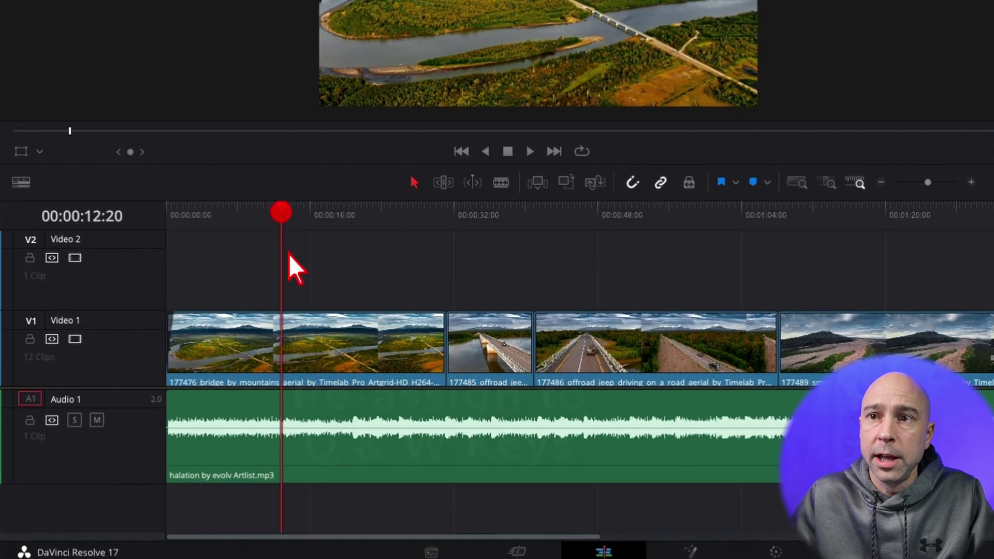
click(322, 337)
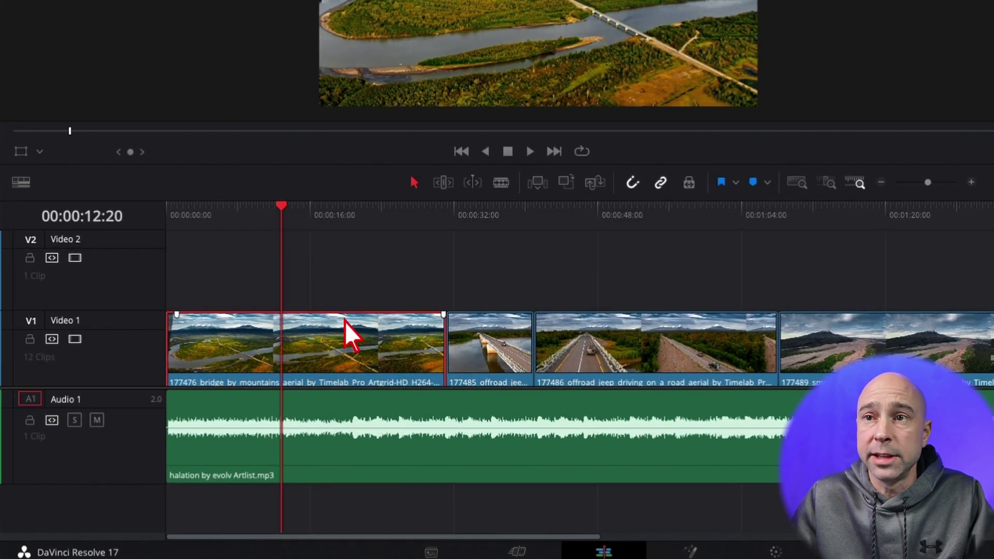
click(321, 299)
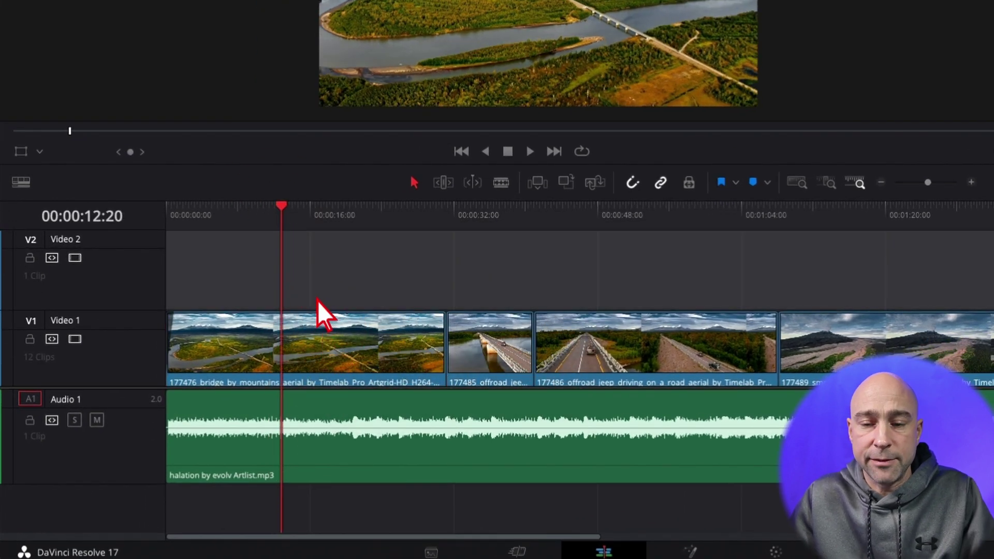
click(313, 333)
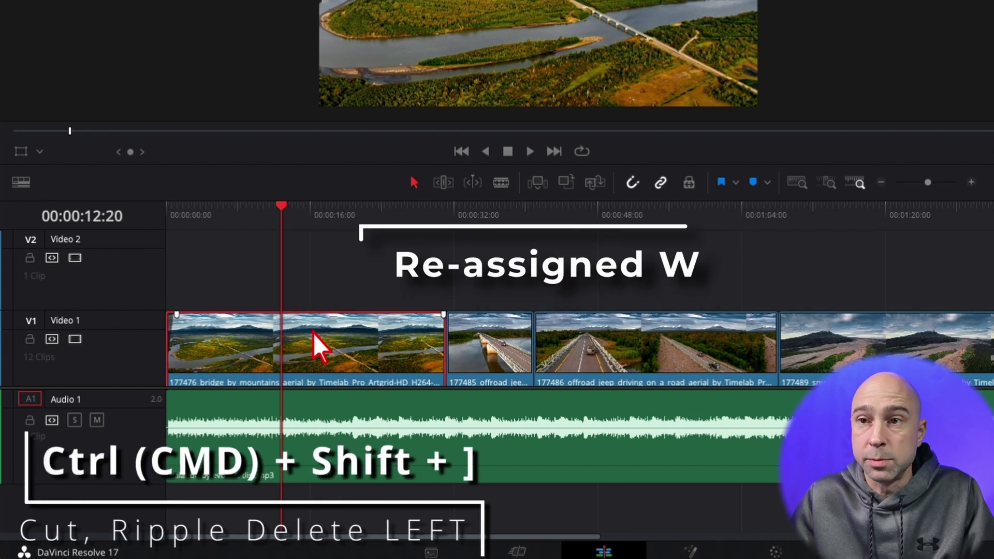
key(w)
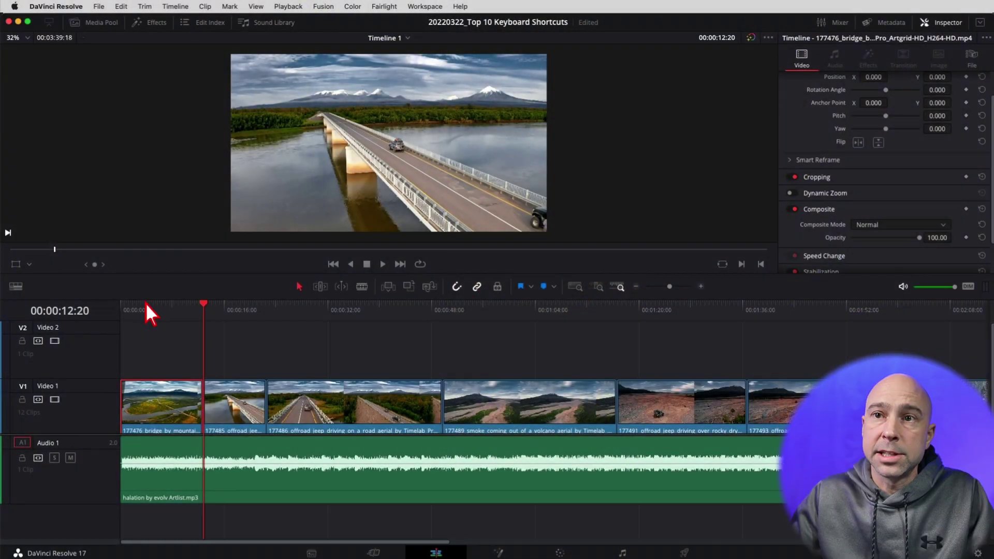
- Ripple trim the start of the 177476 bridge clip up to 00:00:04:10, closing the gap on Video 1
drag(145, 306, 147, 312)
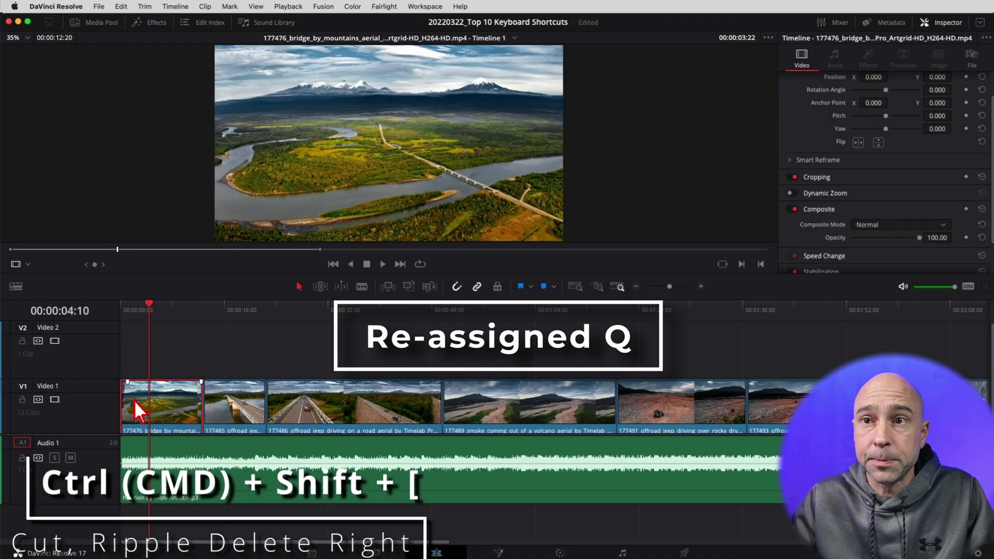
key(q)
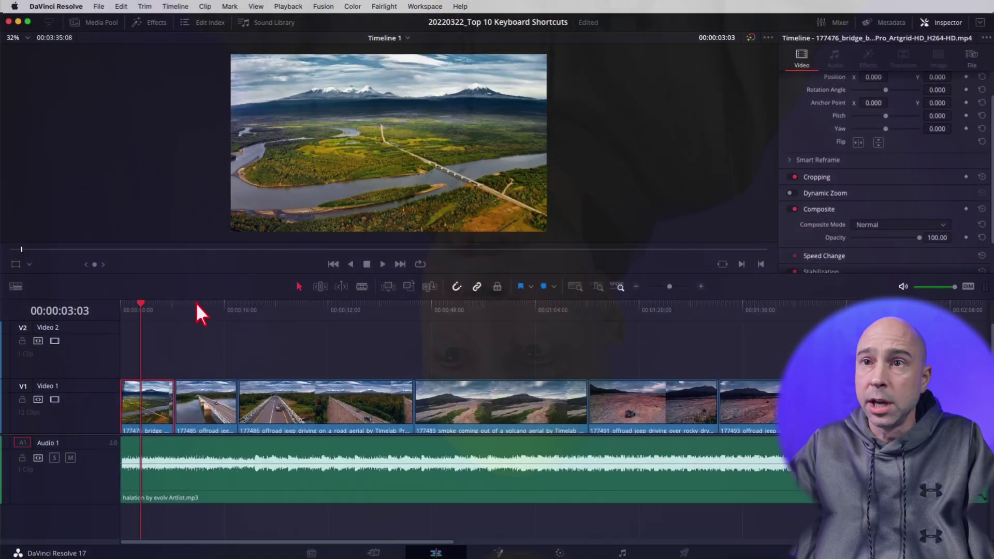
- Play the timeline forward from 00:00:12:20 and then backward, stopping playback after each direction
click(202, 317)
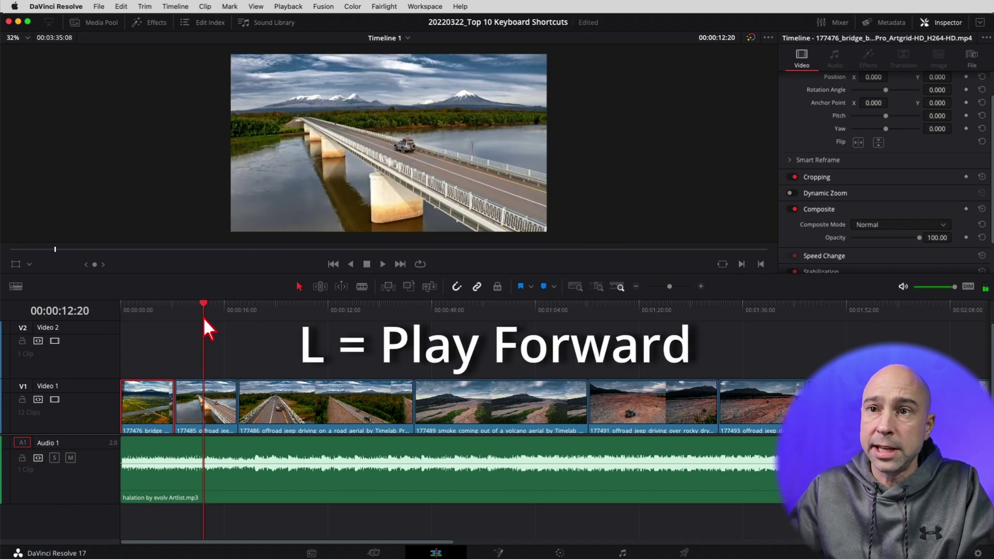
key(l)
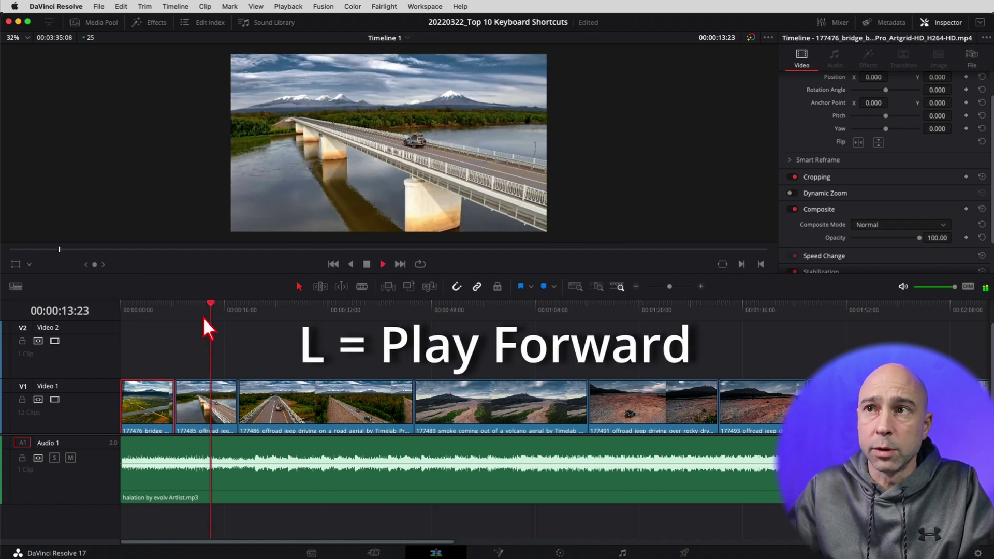
key(k)
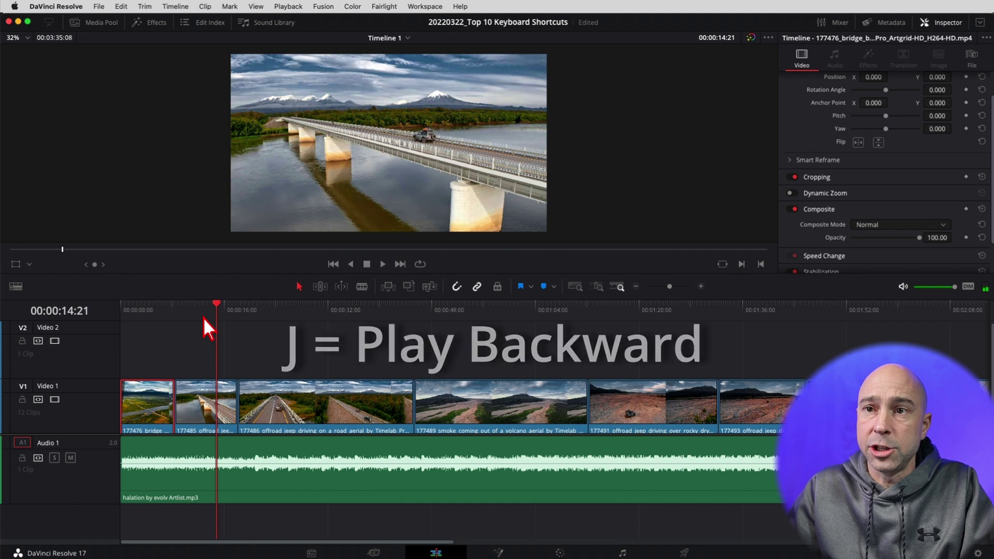
key(j)
key(j)
key(k)
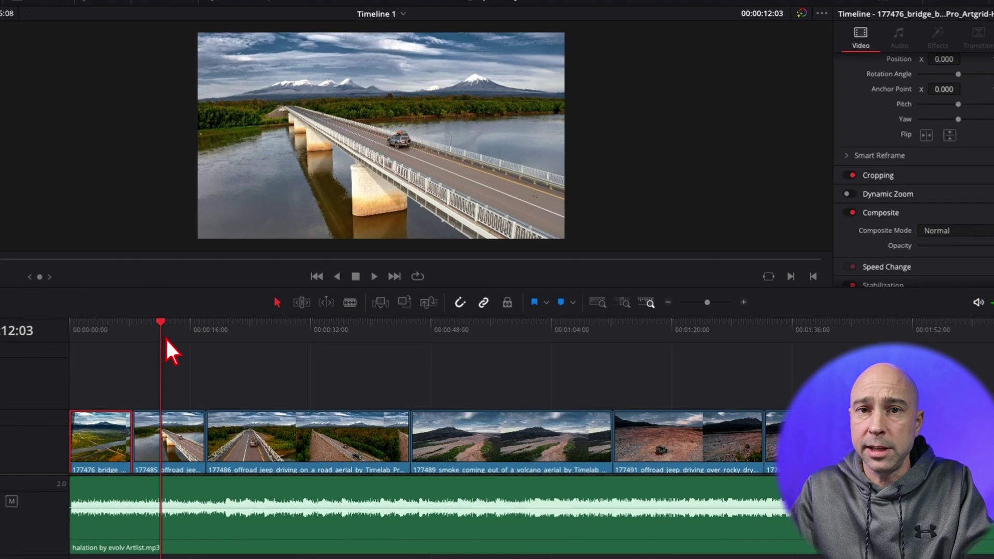
- Play the timeline forward again from 00:00:12:03, raising the playback speed in stages up to 16x
key(l)
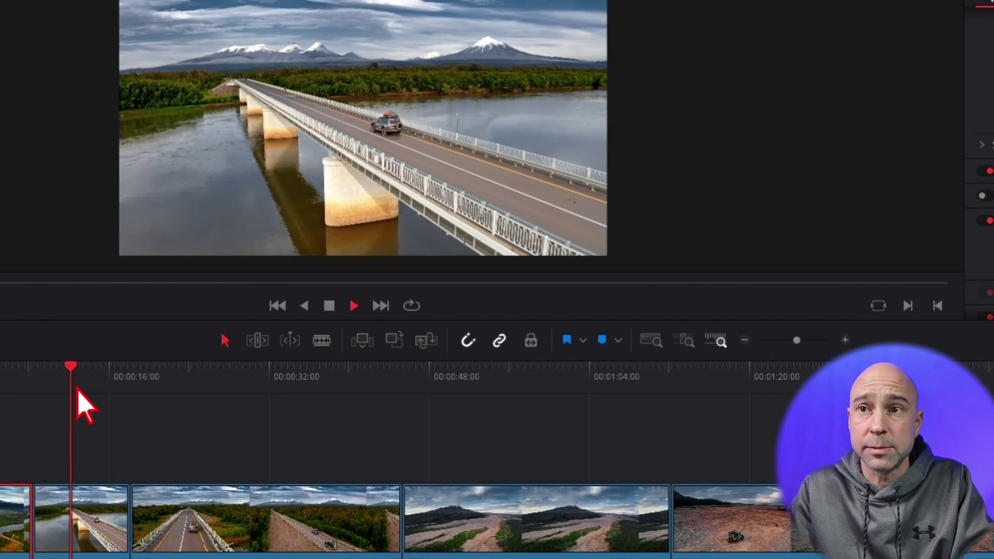
key(l)
key(l)
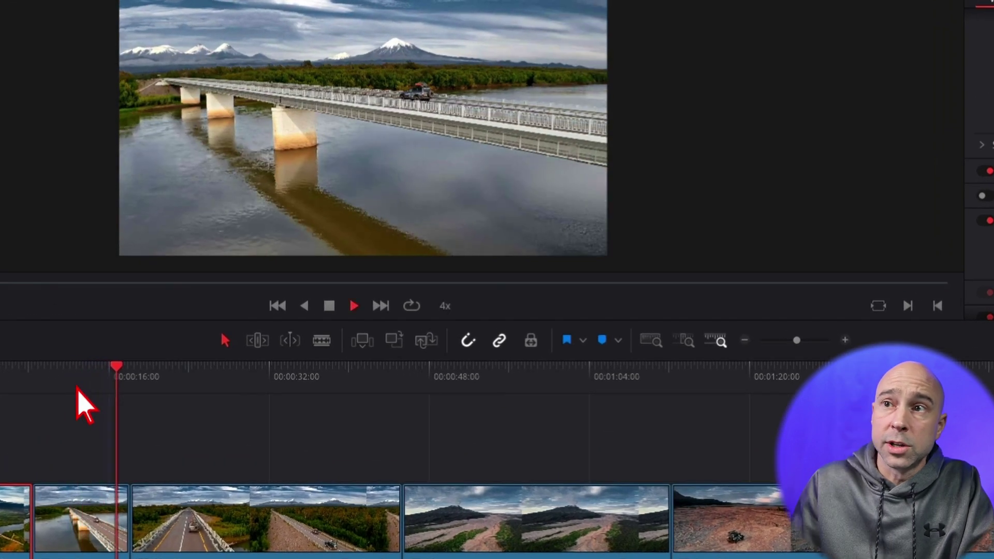
key(l)
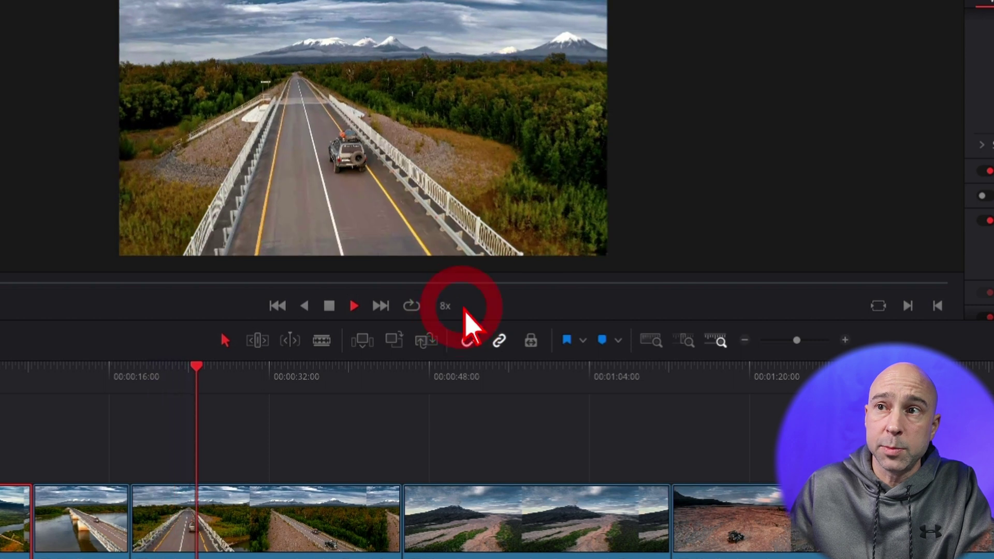
key(l)
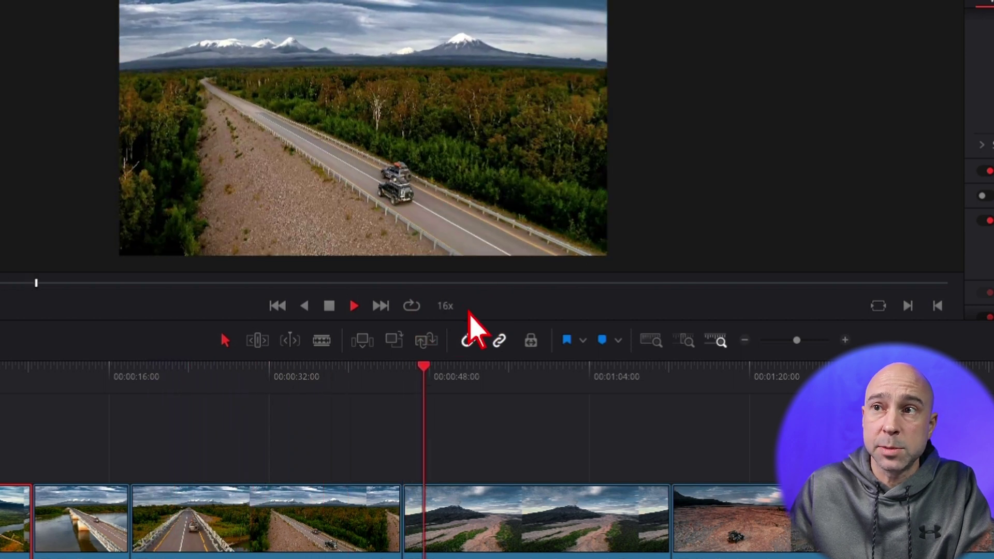
click(467, 314)
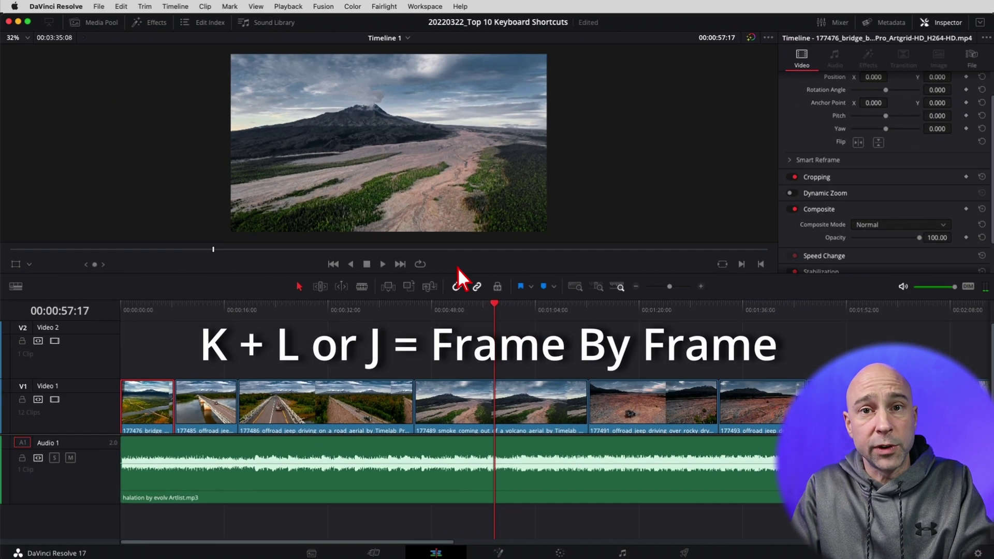
- Step through the volcano clip frame by frame from 00:00:57:17, first forward and then backward
key(k)
key(l)
key(l)
key(l)
key(l)
key(l)
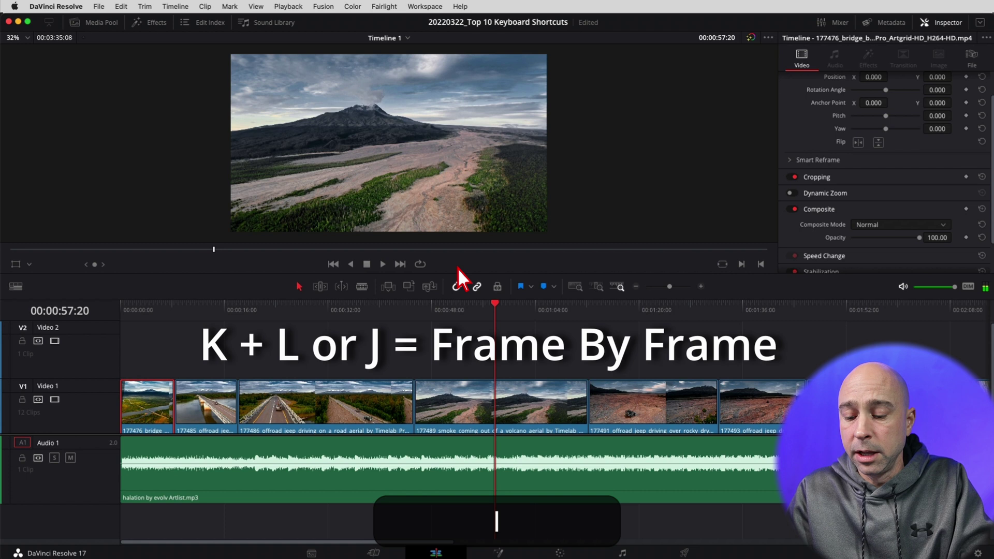
key(j)
key(j)
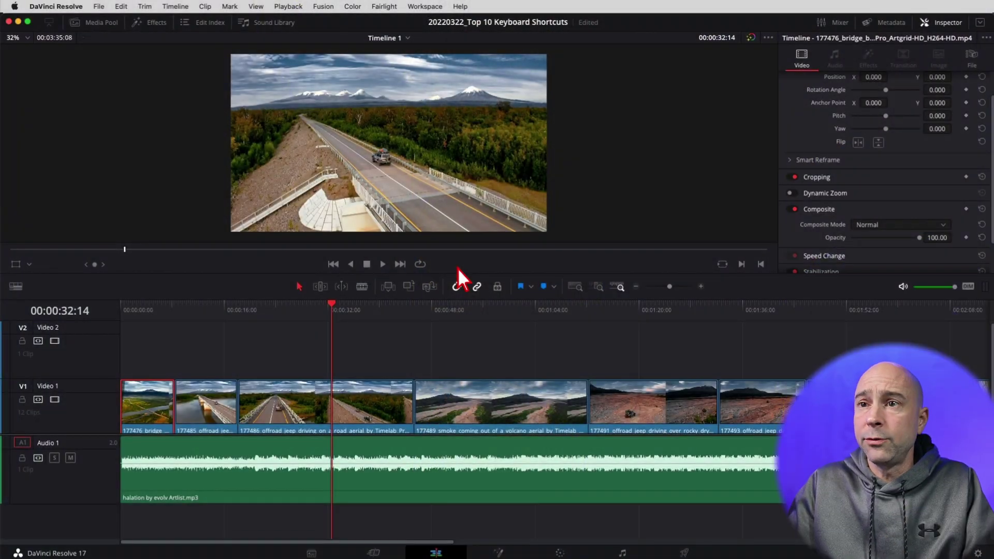
- Try deleting the 177489 volcano smoke clip and then its empty gap separately, and undo both deletions
click(457, 404)
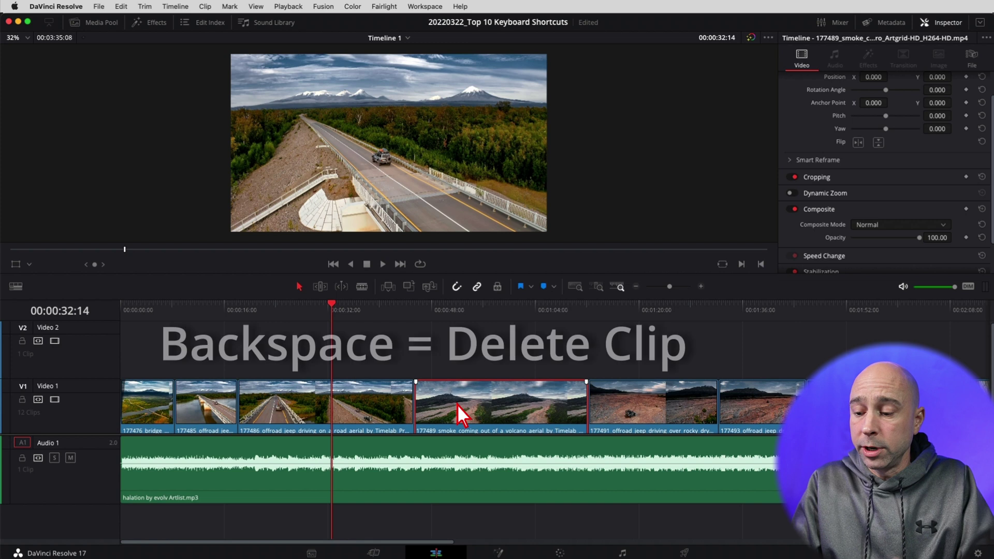
key(BackSpace)
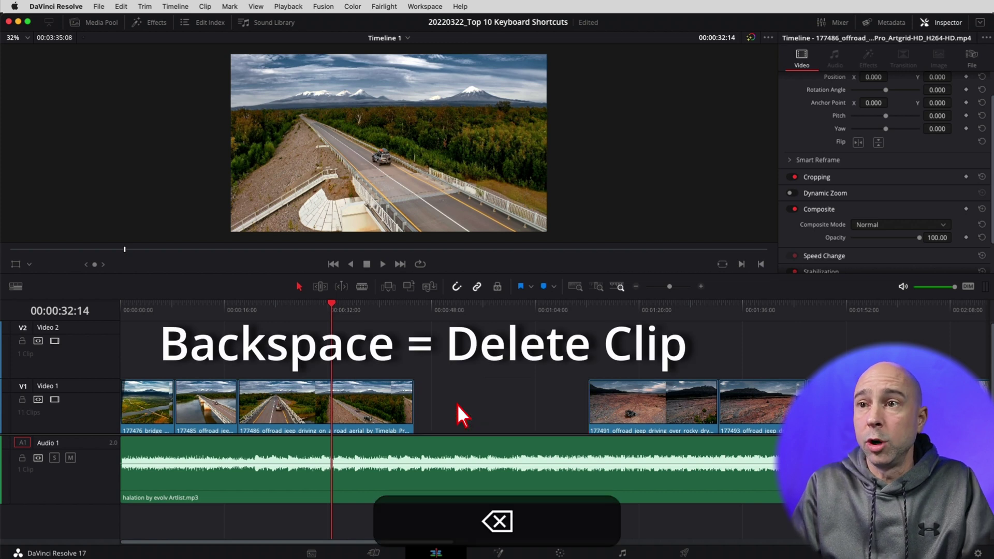
click(480, 403)
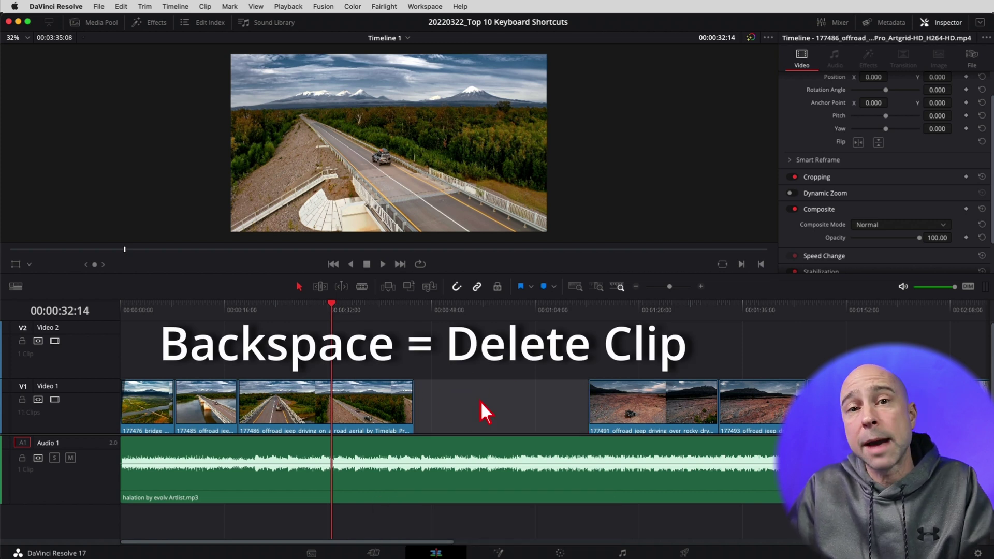
click(488, 363)
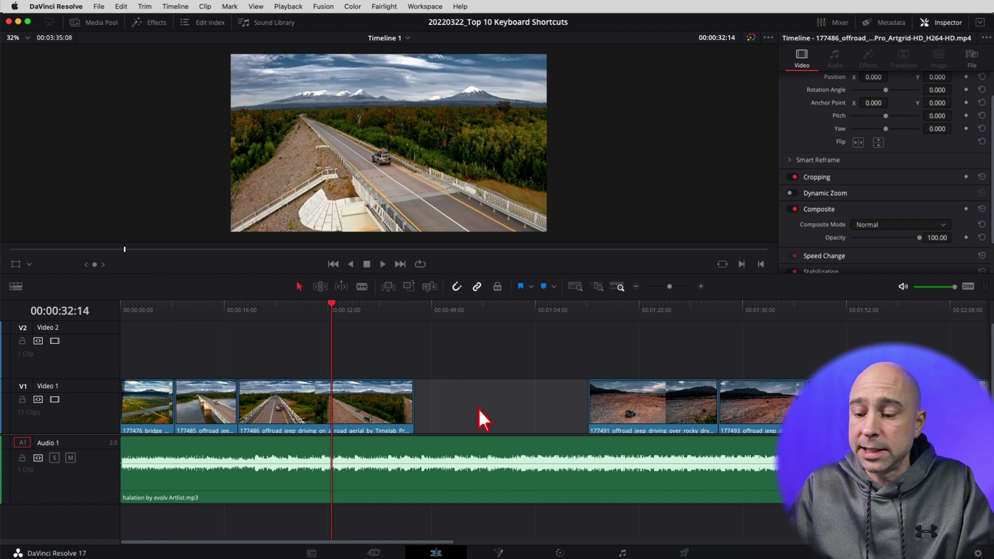
key(BackSpace)
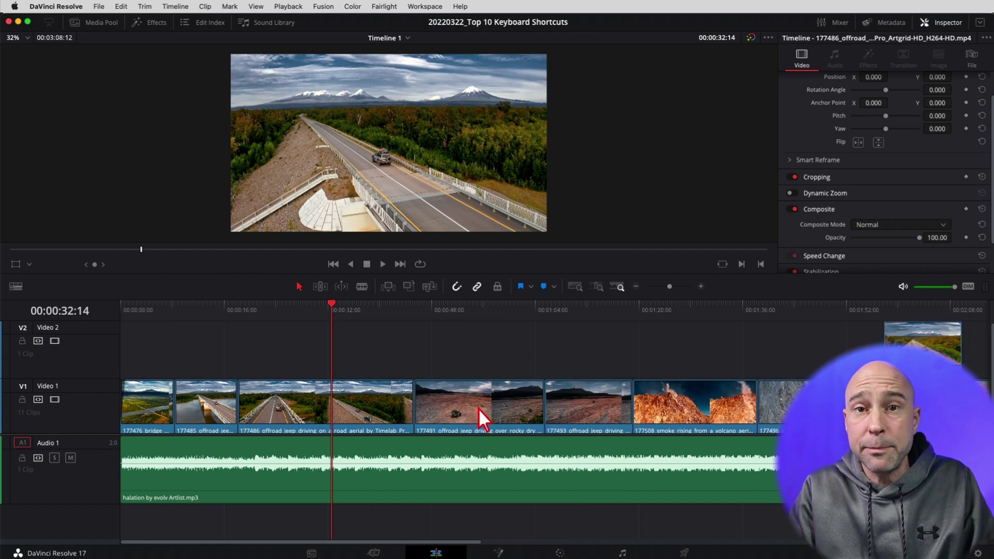
key(super+z)
key(super+z)
- Ripple delete the 177489 volcano smoke clip from Video 1 in a single operation, closing the gap
click(479, 408)
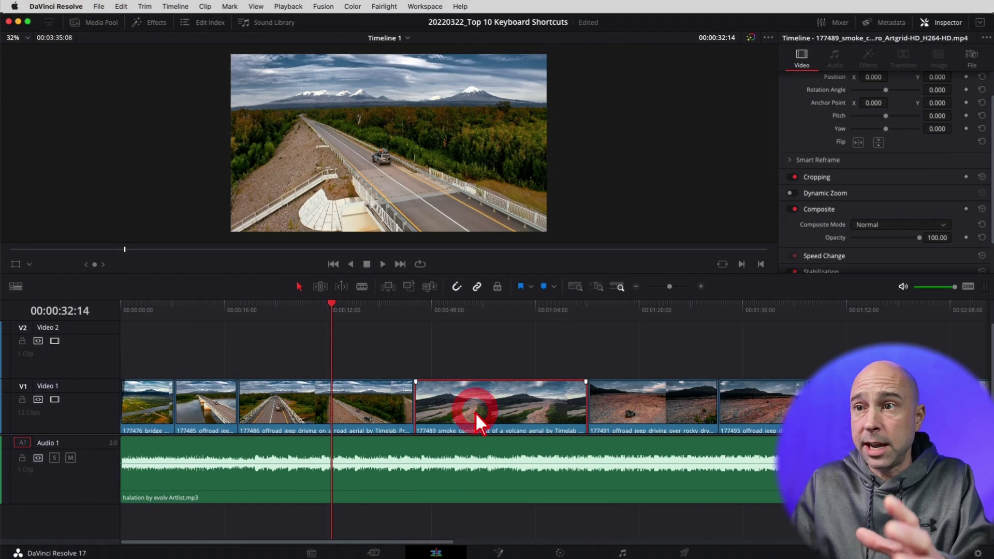
key(Delete)
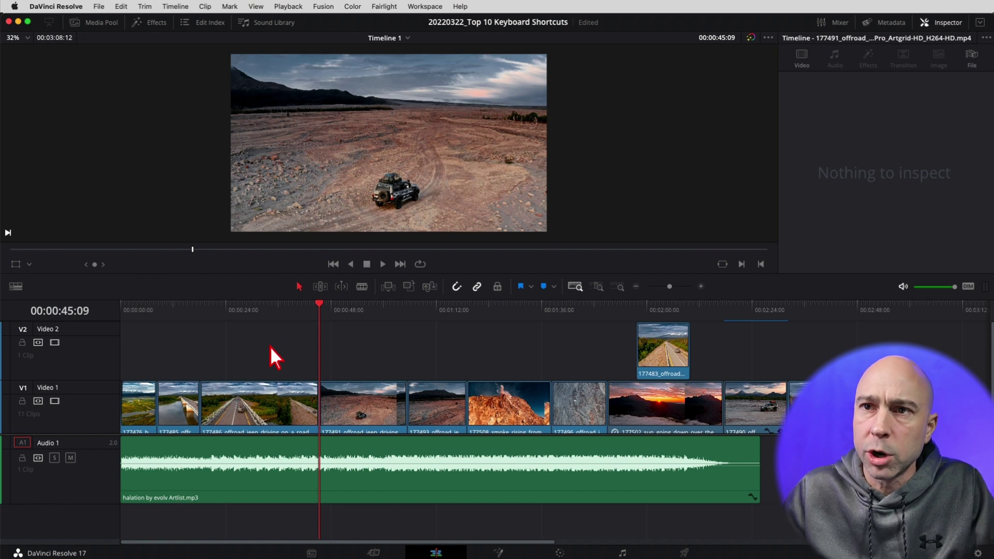
click(270, 346)
- With the playhead at 00:00:11:20, try selecting the timeline clips with a marquee and clear the selection
mouse_move(155, 314)
mouse_down()
mouse_move(138, 314)
mouse_move(178, 314)
mouse_move(143, 314)
mouse_move(172, 308)
mouse_up()
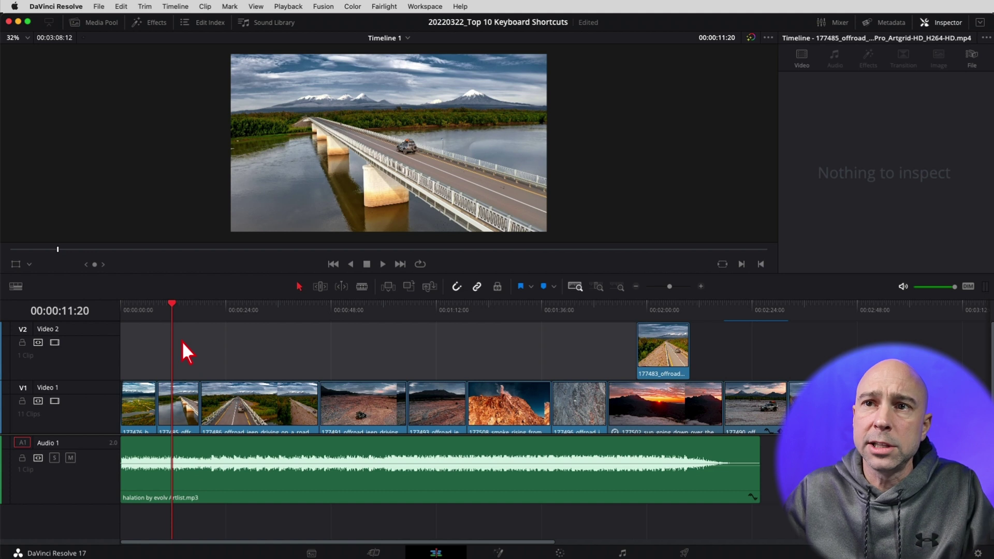
drag(915, 335, 120, 510)
click(229, 343)
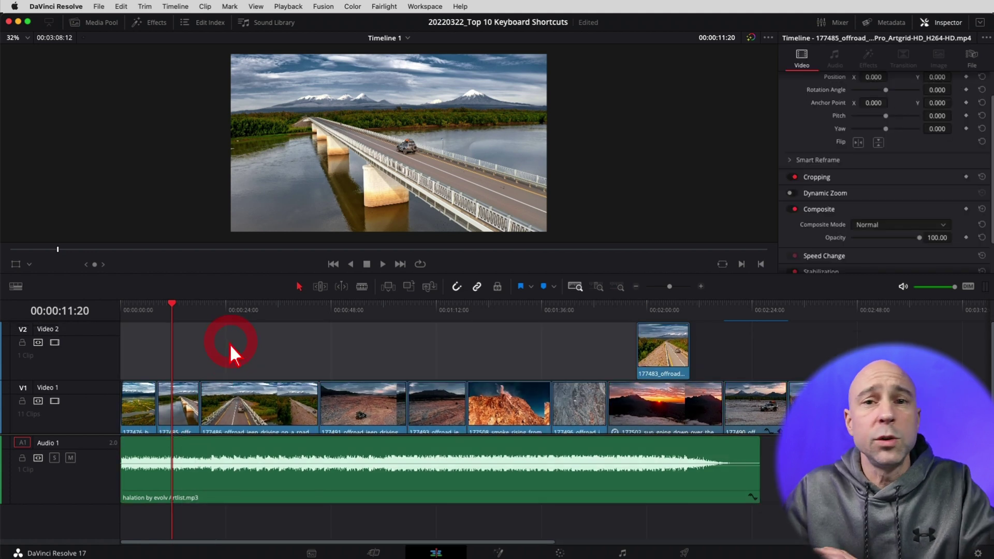
- Place the playhead at 00:00:18:04 and select every clip from there onward on all tracks
click(157, 310)
click(198, 305)
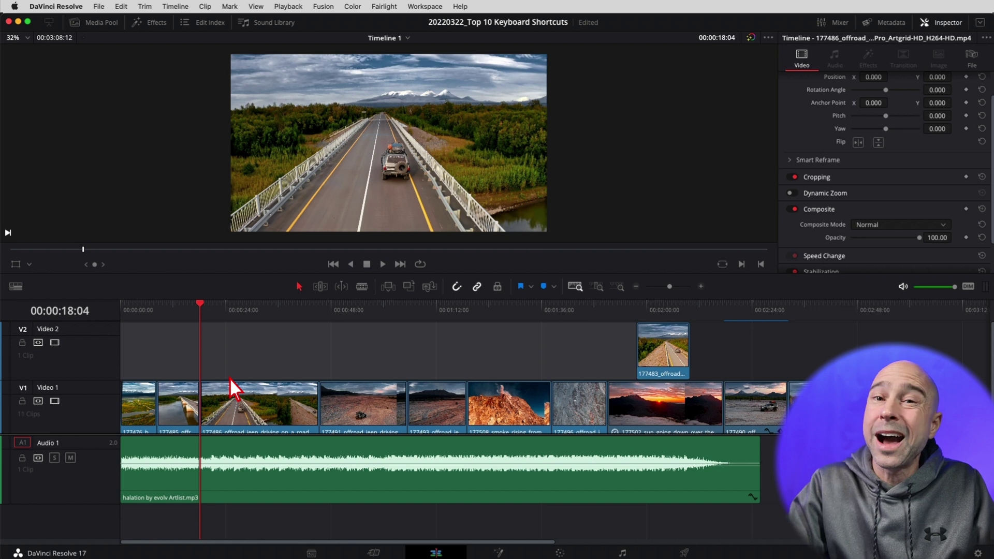
key(alt)
key(alt+y)
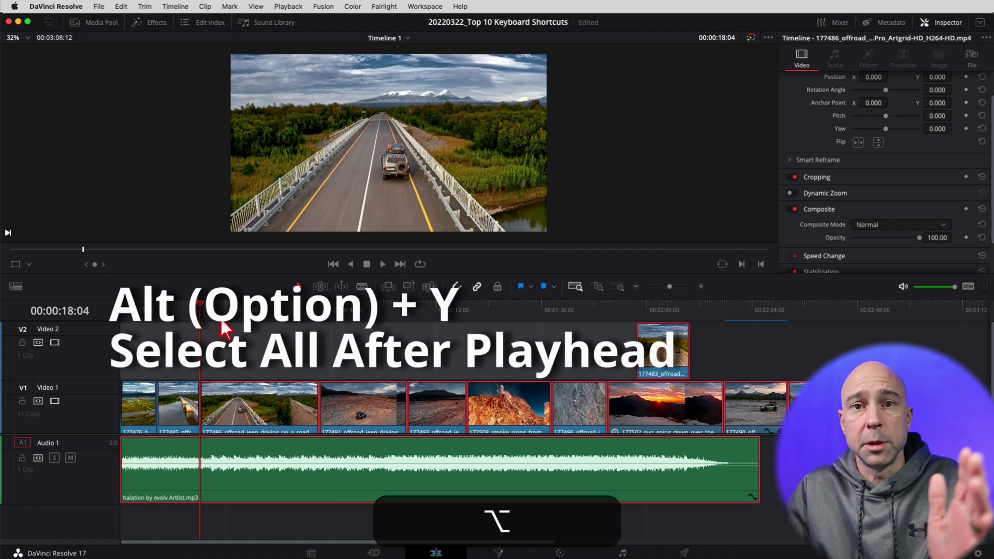
- Exclude the music from the selection and move the selected video clips about 6 seconds later in the timeline
click(278, 446)
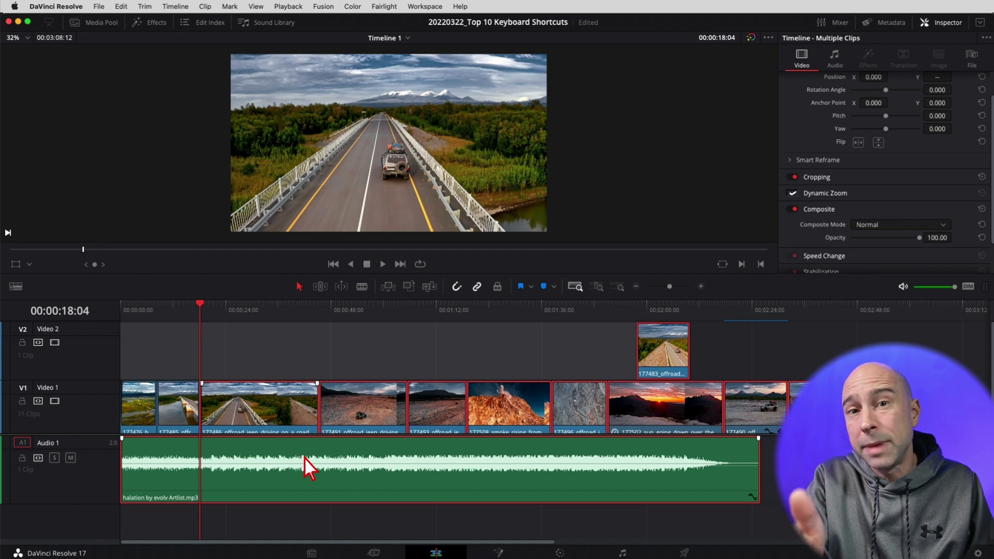
super+click(339, 448)
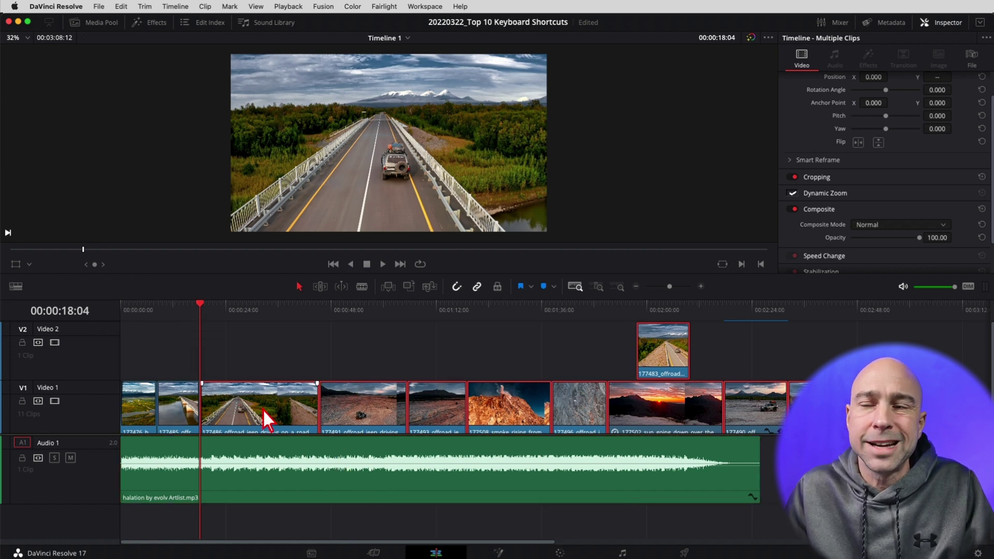
drag(260, 409, 267, 343)
drag(262, 412, 289, 409)
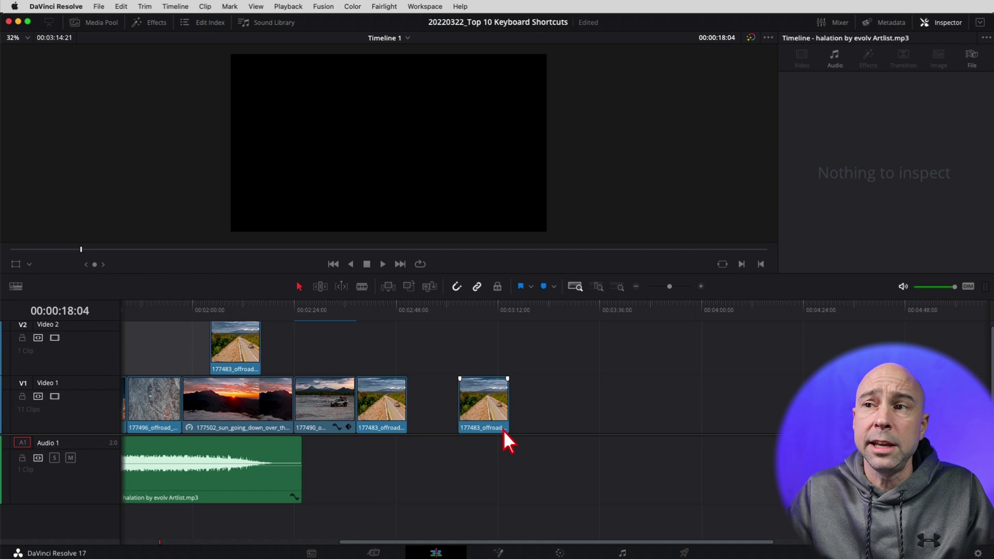
- Duplicate the last 177483 clip on Video 1, placing the copy further along the same track
alt+click(494, 409)
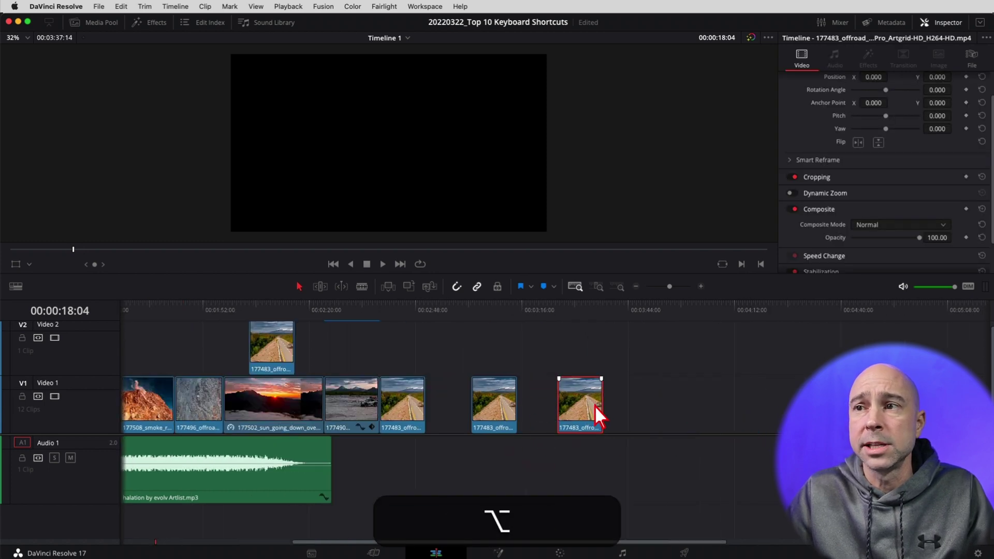
drag(595, 406, 618, 408)
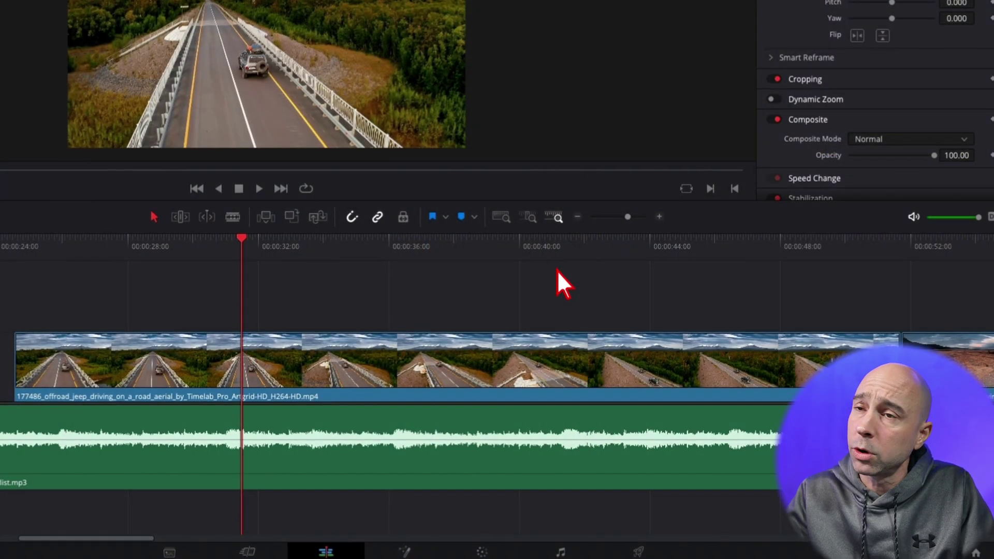
- Show the retime controls on the 177486 clip and shorten it by retiming to a speed of 121%
click(450, 365)
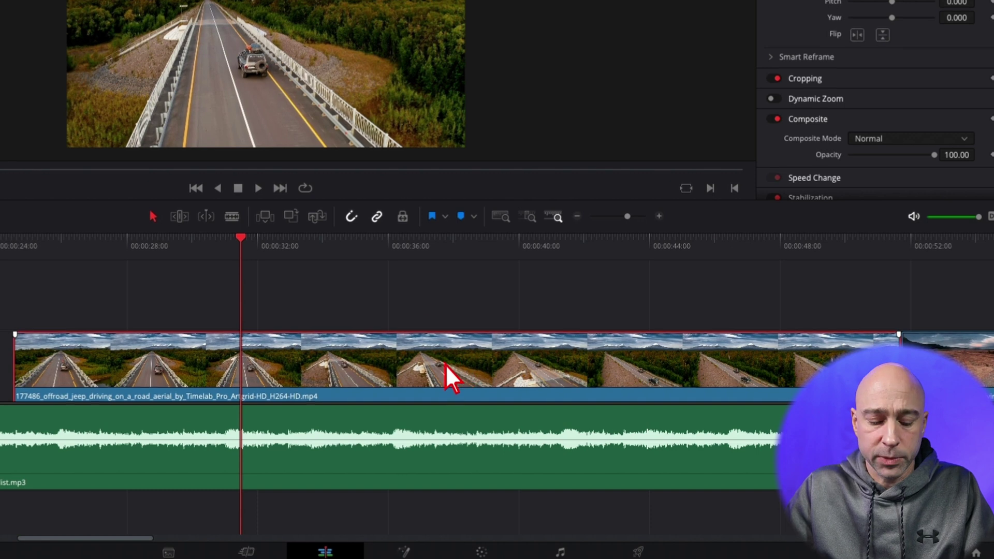
key(super+r)
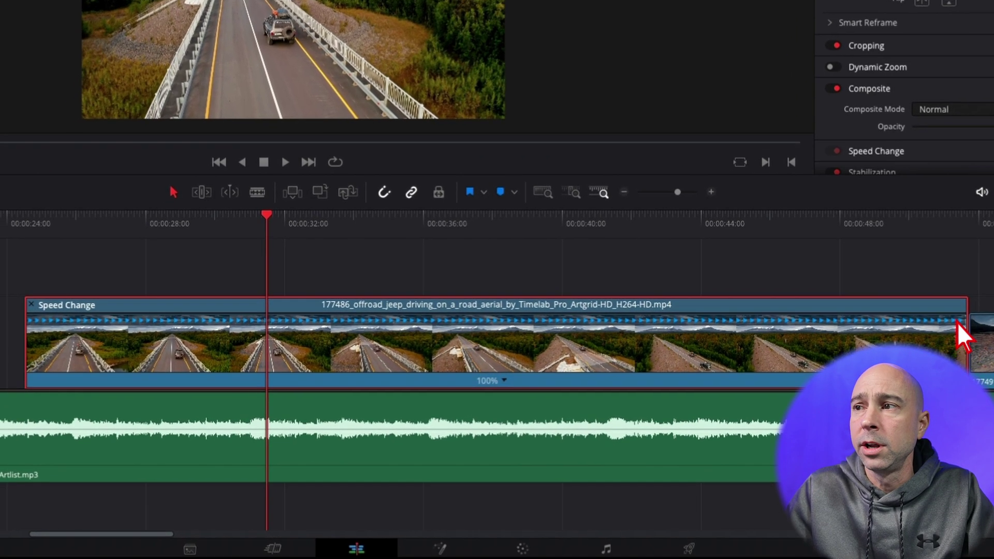
drag(980, 332, 429, 328)
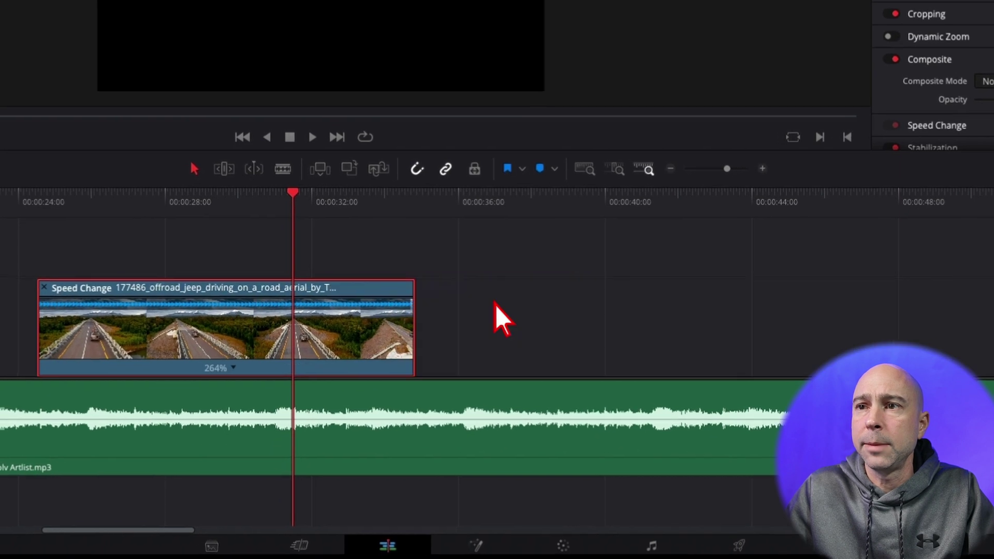
key(super+z)
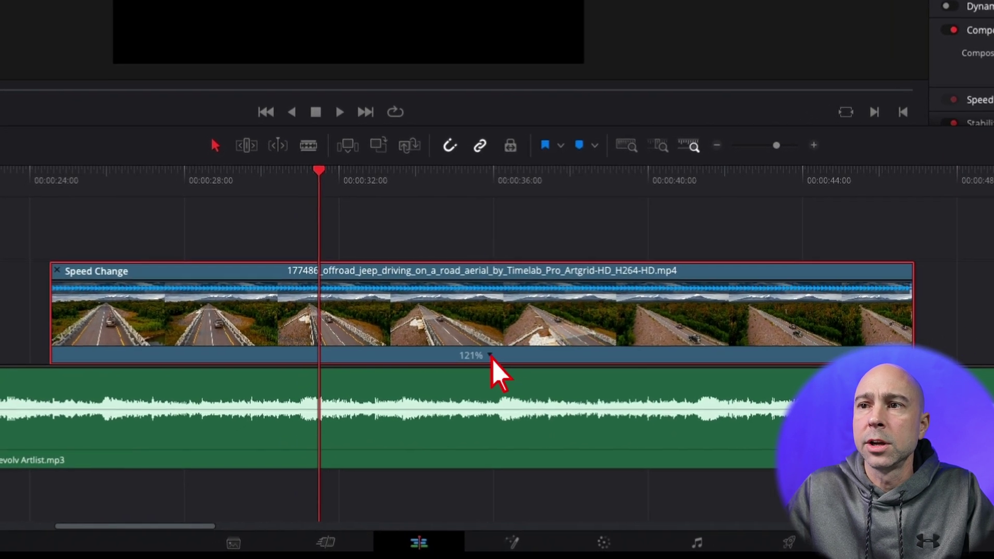
- Examine the speed options offered in the 177486 clip's retime controls, leaving the list without choosing one
click(451, 367)
mouse_move(573, 492)
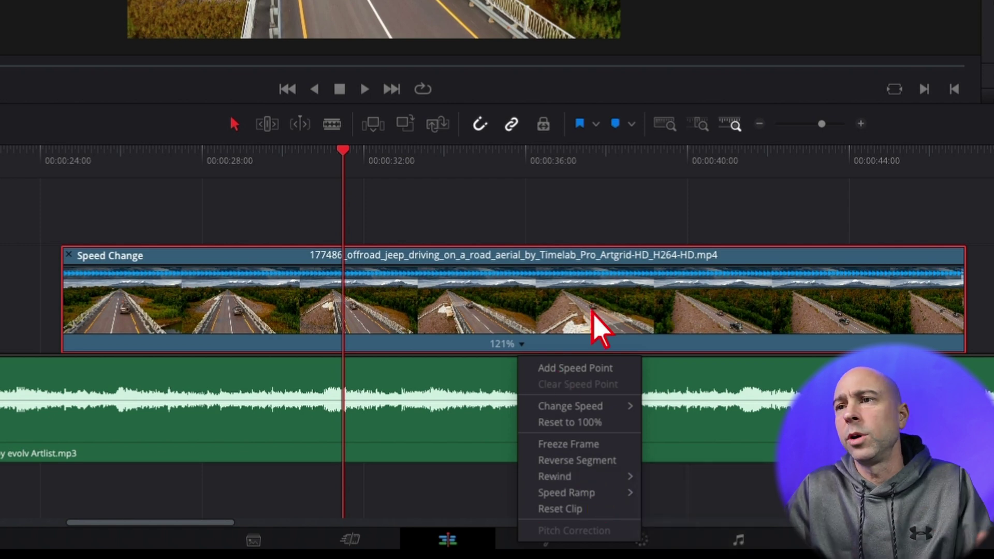
click(619, 203)
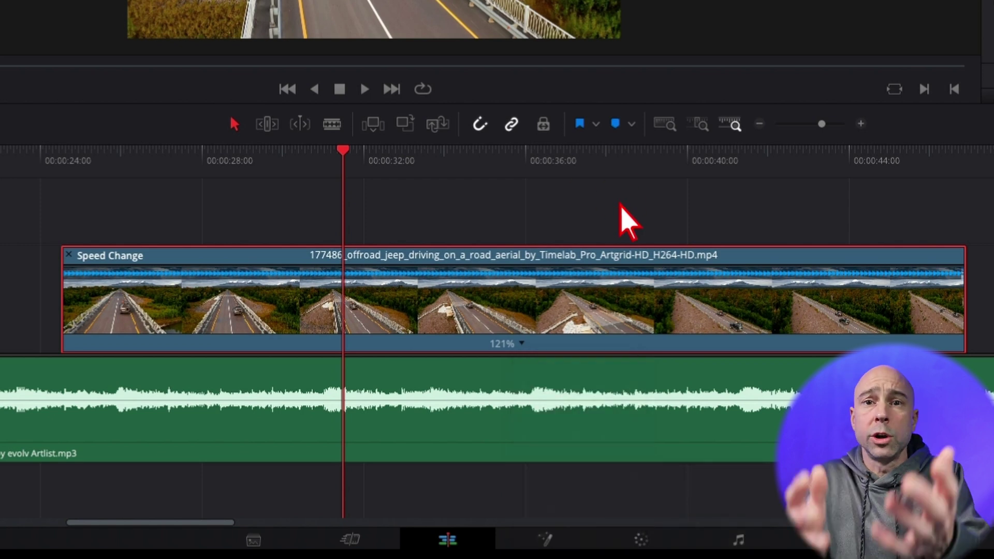